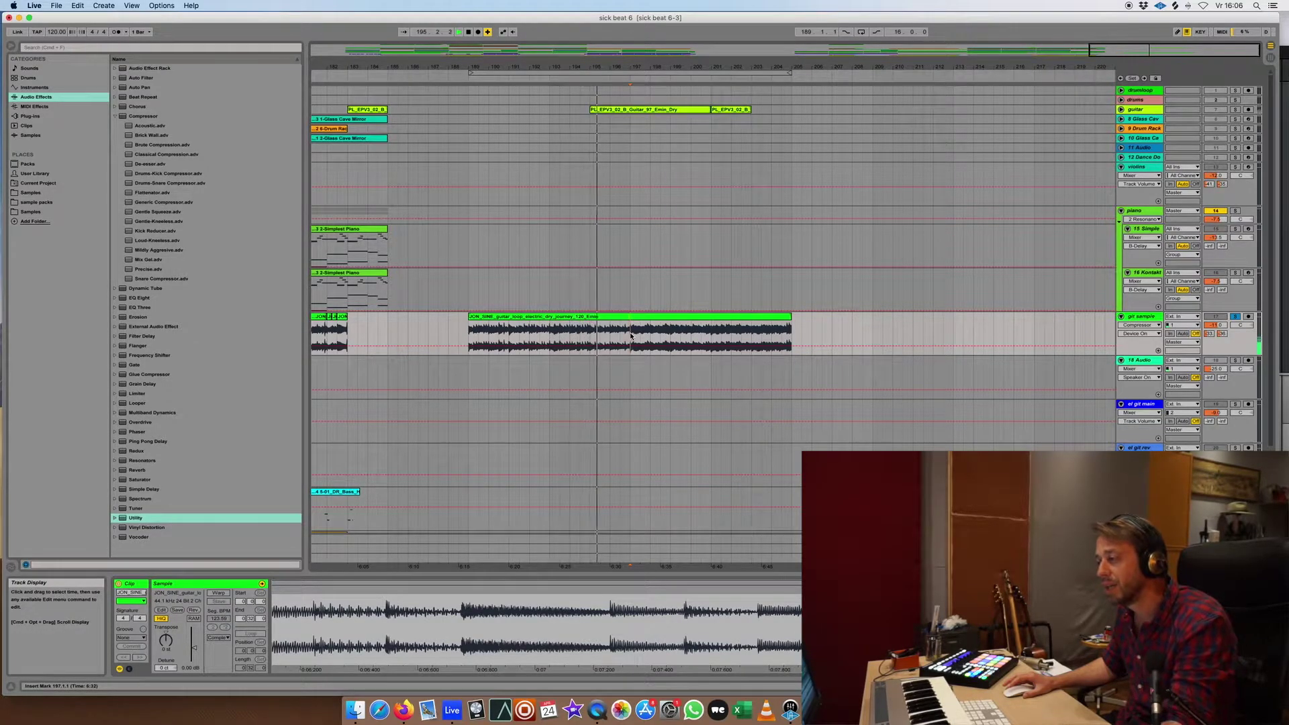
# Split the guitar loop clip on the git sample track at bar 197.
pyautogui.press('super+e')
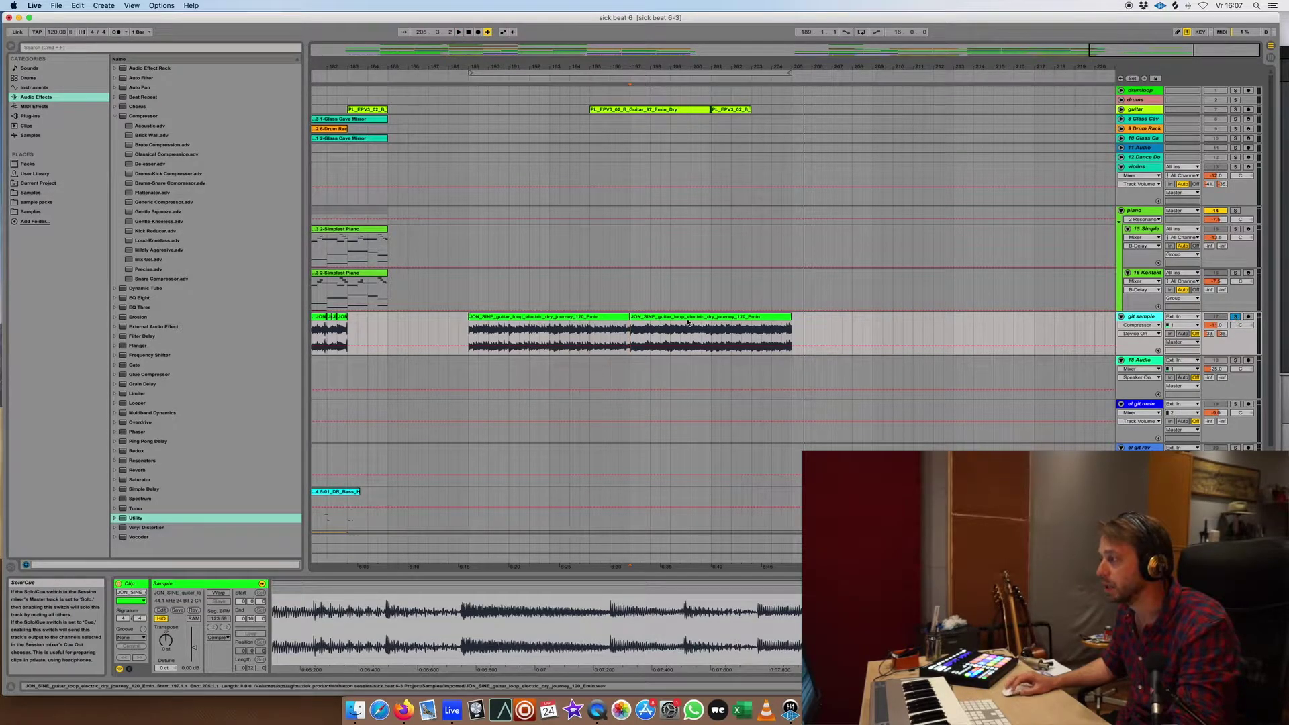
# Display the git sample track's effect chain and play the chopped guitar section from bar 17.
pyautogui.moveTo(425, 67); pyautogui.dragTo(879, 44)
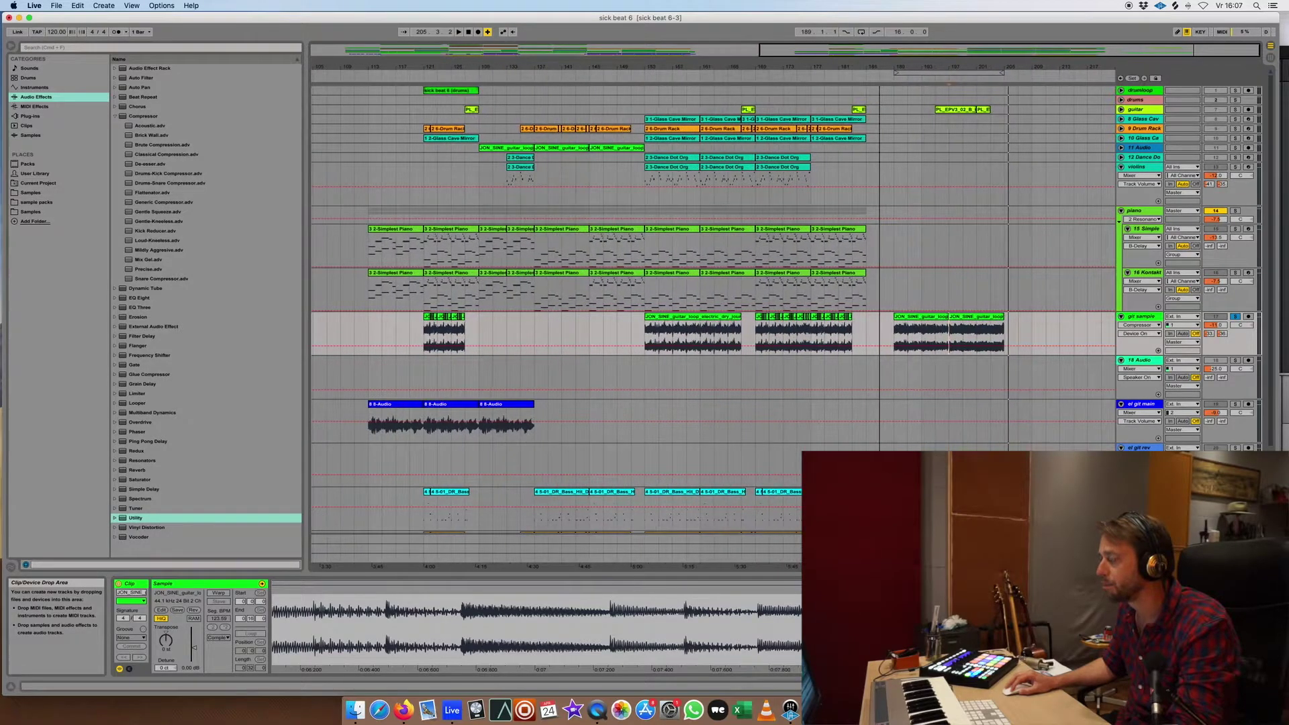
pyautogui.hscroll(-15, 920, 342)
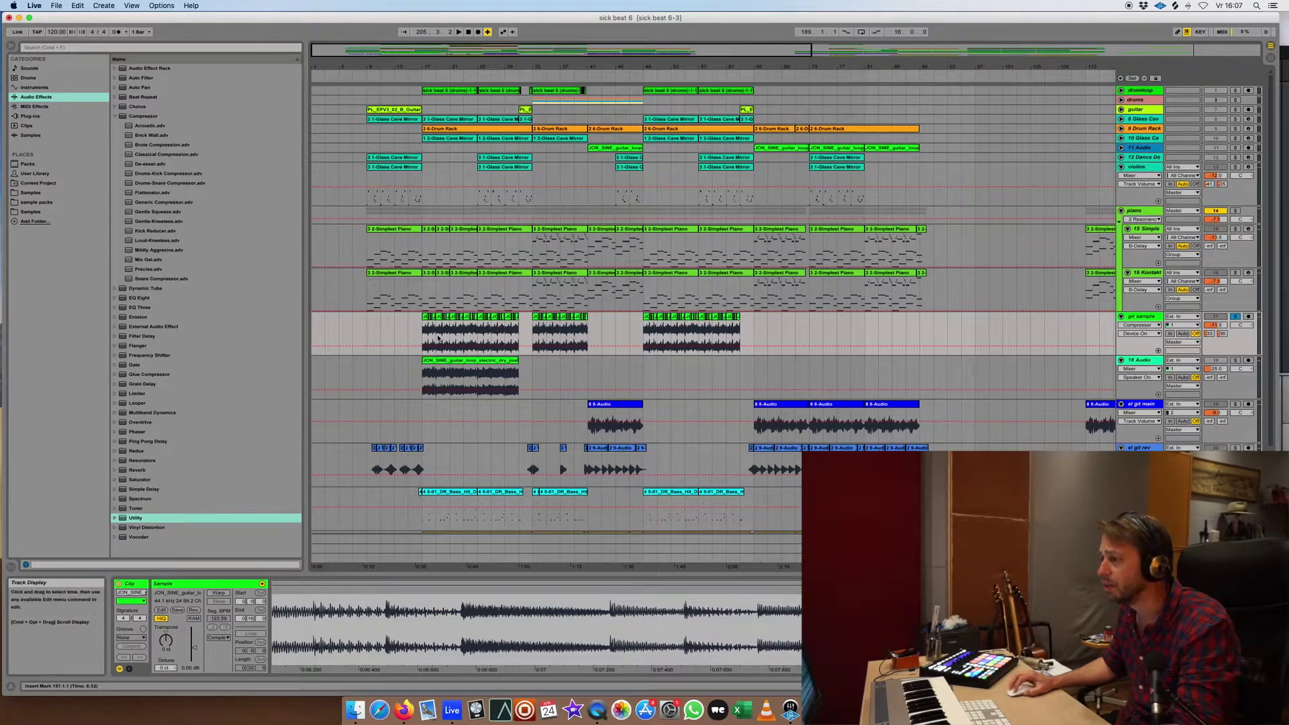
pyautogui.click(421, 336)
pyautogui.moveTo(456, 68); pyautogui.dragTo(459, 80)
pyautogui.click(1202, 686)
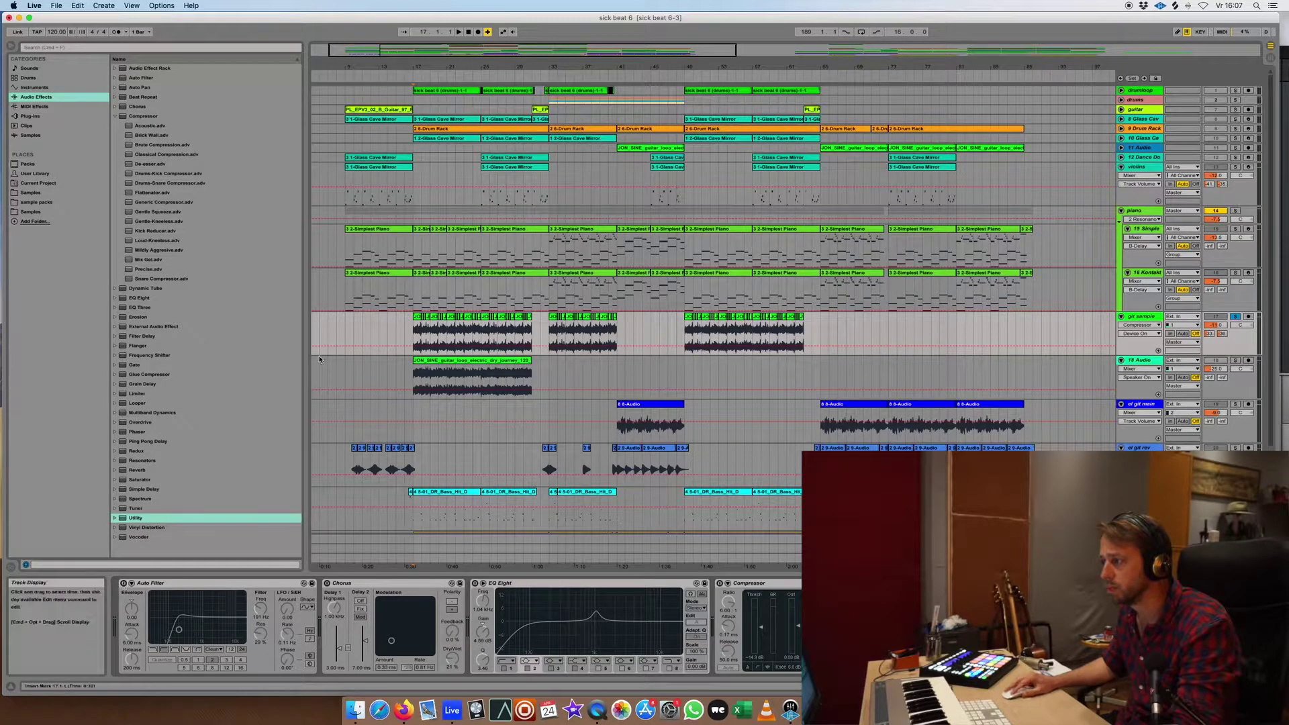
pyautogui.moveTo(387, 67); pyautogui.dragTo(387, 121)
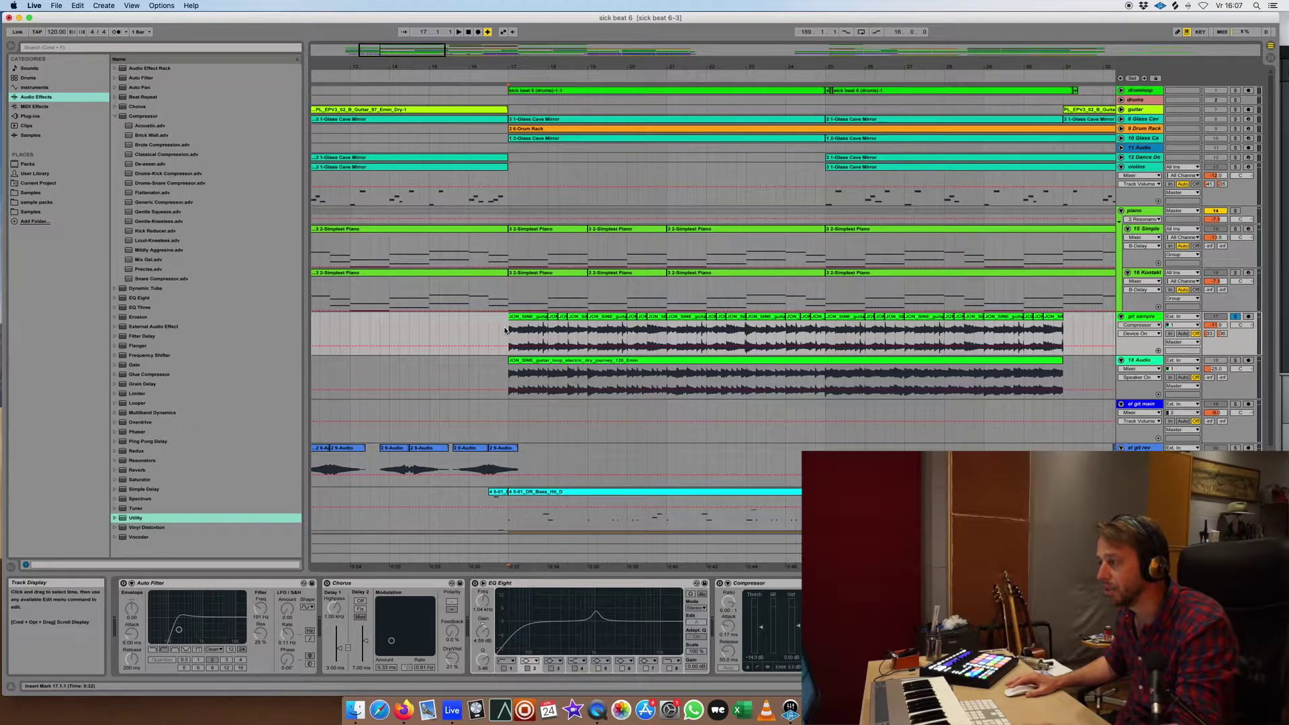
pyautogui.press('space')
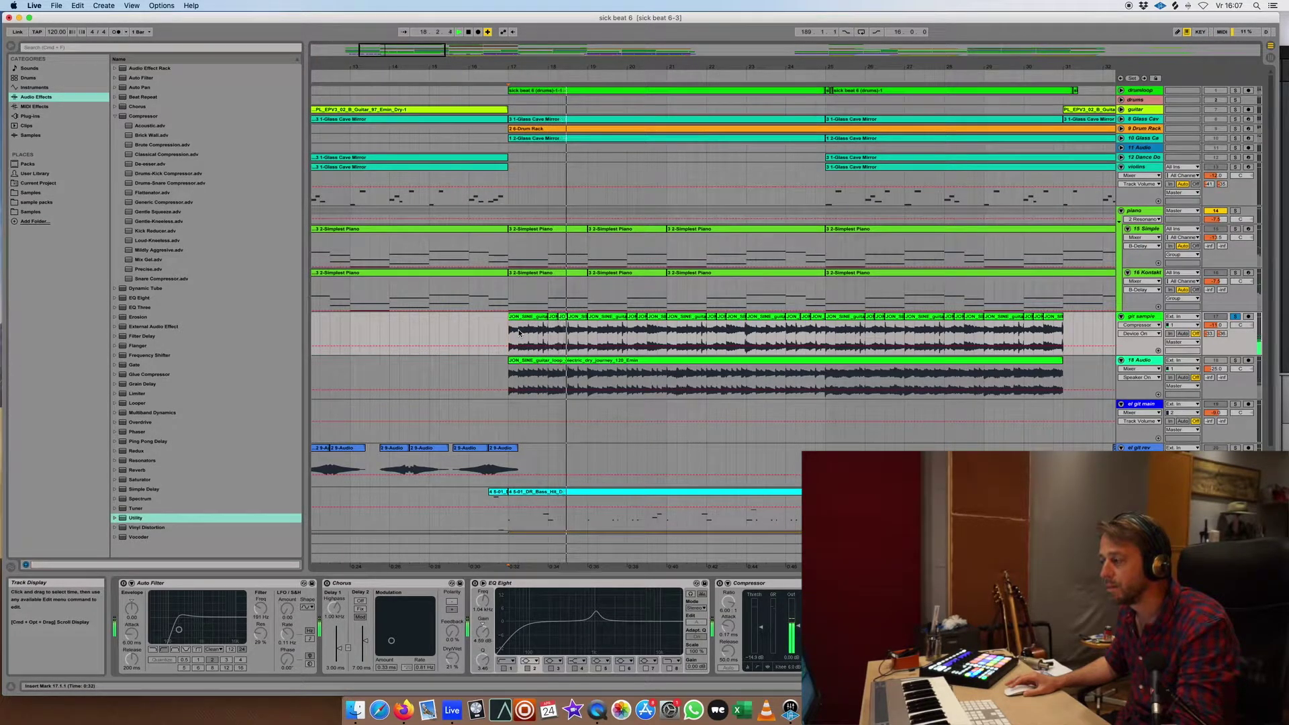
# Switch on the git sample track's Auto Filter, Chorus, EQ Eight and Compressor one by one during playback.
pyautogui.click(124, 583)
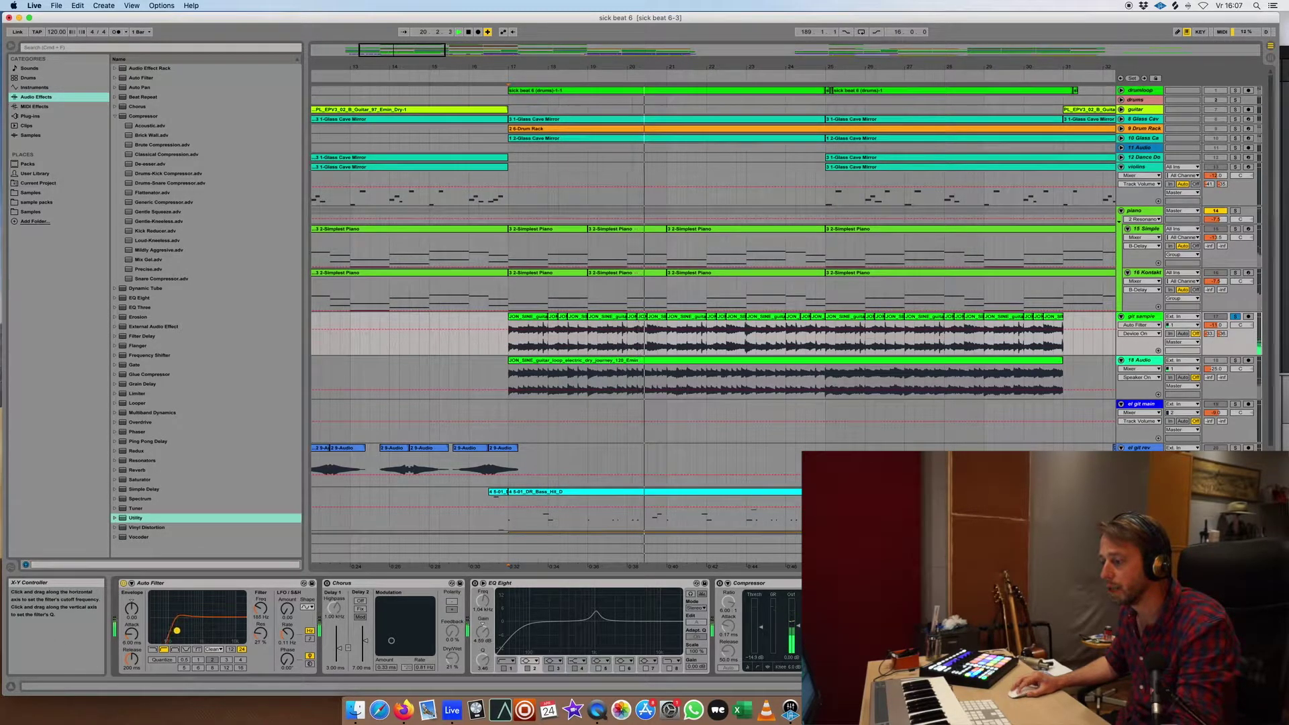
pyautogui.click(327, 583)
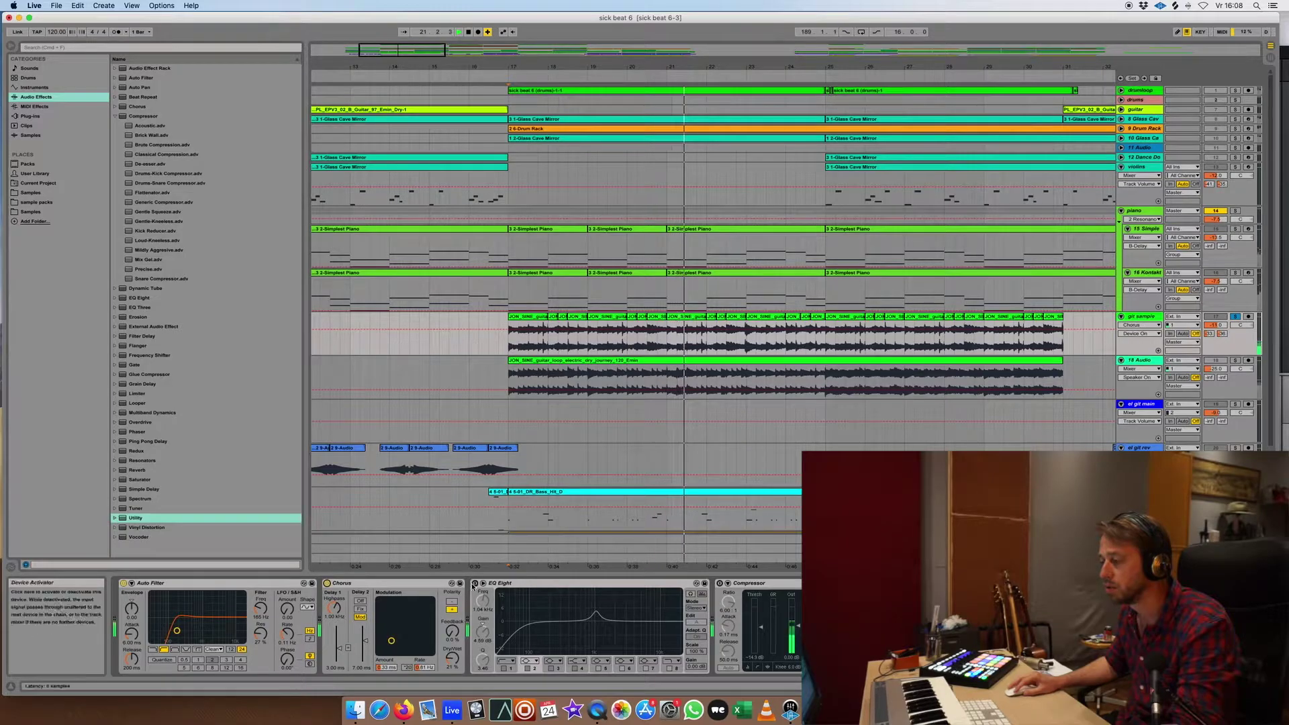
pyautogui.click(476, 583)
pyautogui.click(475, 583)
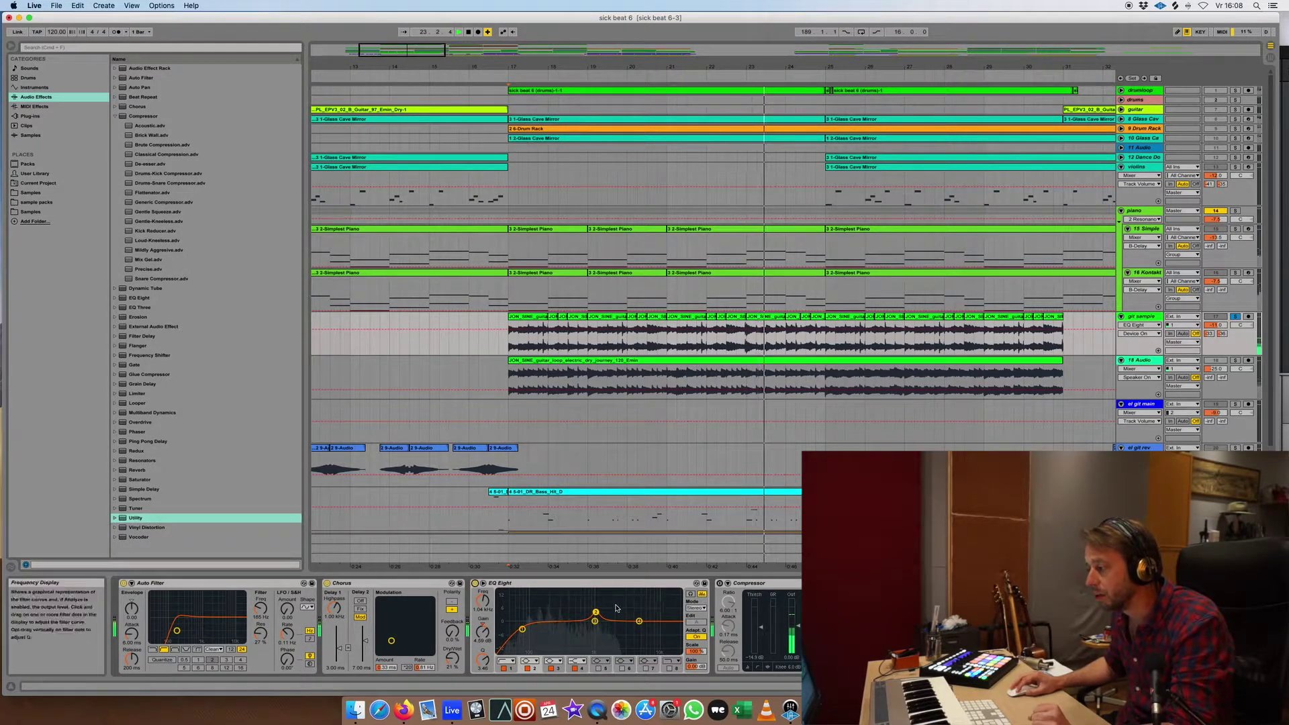
pyautogui.click(721, 583)
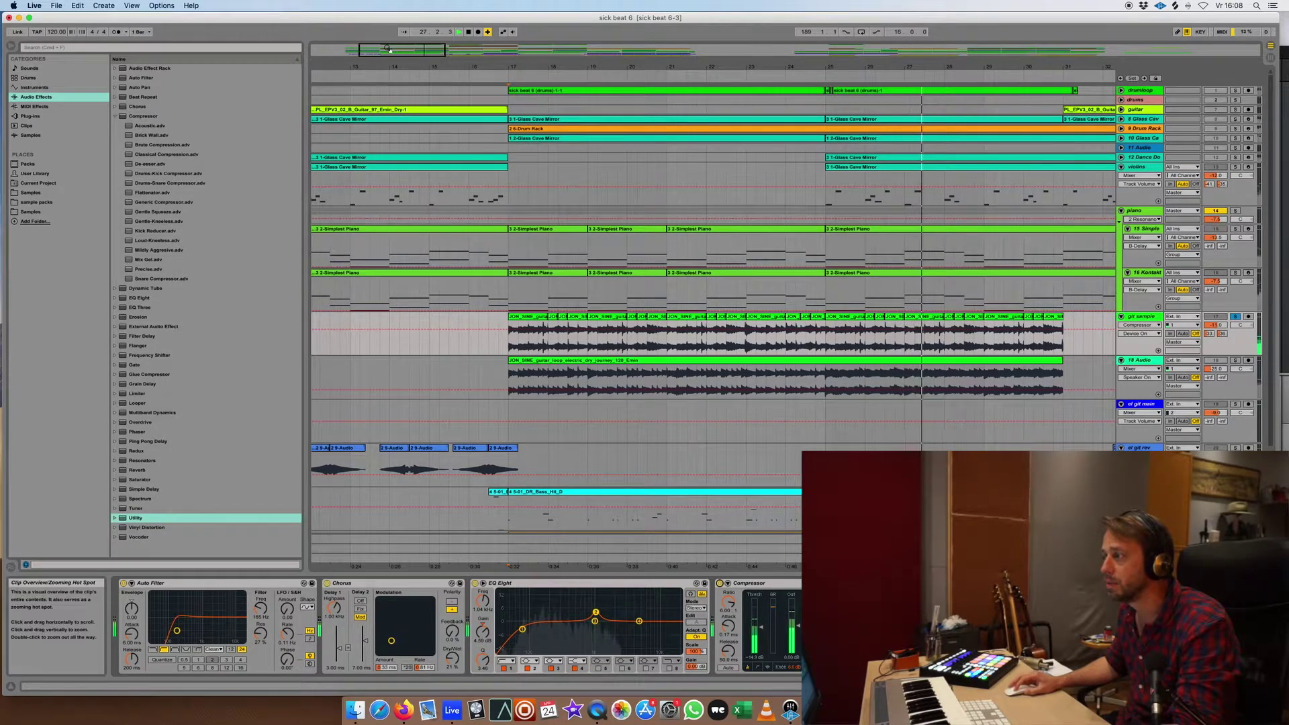
# Select the 808 bass track and play its part at bar 17 together with the guitar sample.
pyautogui.scroll(-3, 578, 549)
pyautogui.moveTo(577, 66); pyautogui.dragTo(578, 60)
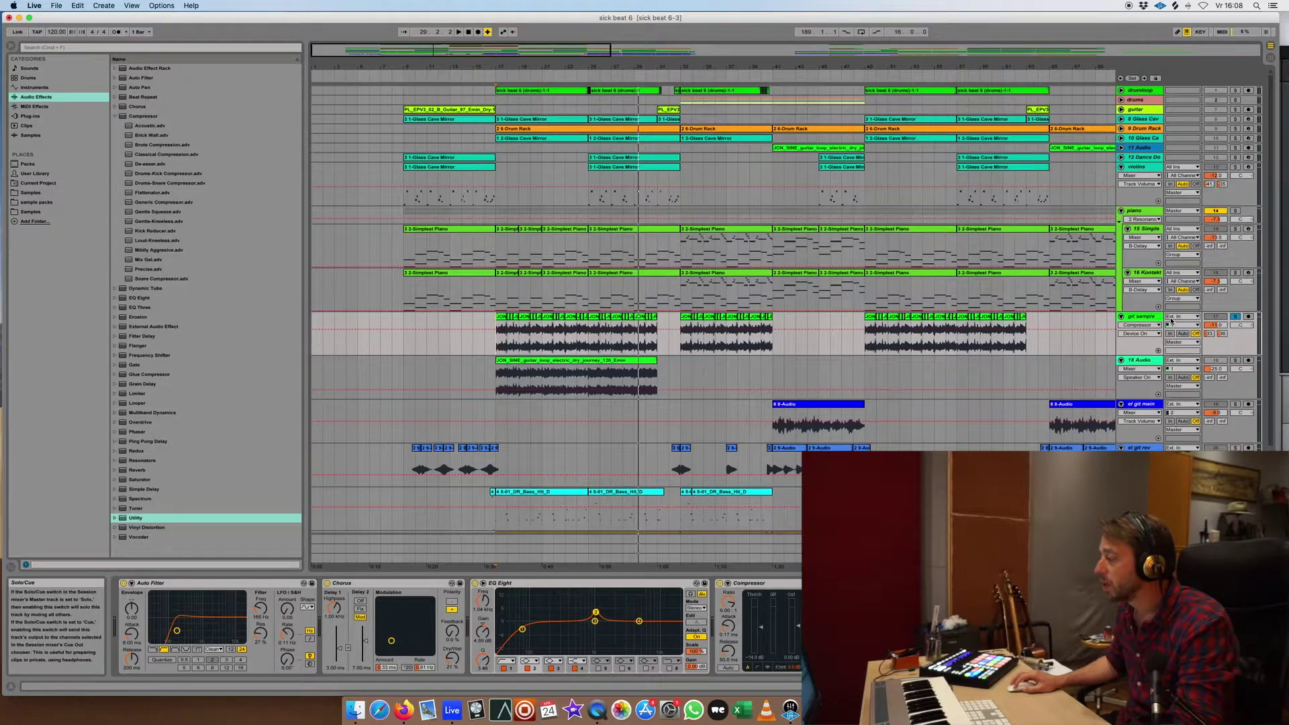
pyautogui.scroll(-3, 1141, 319)
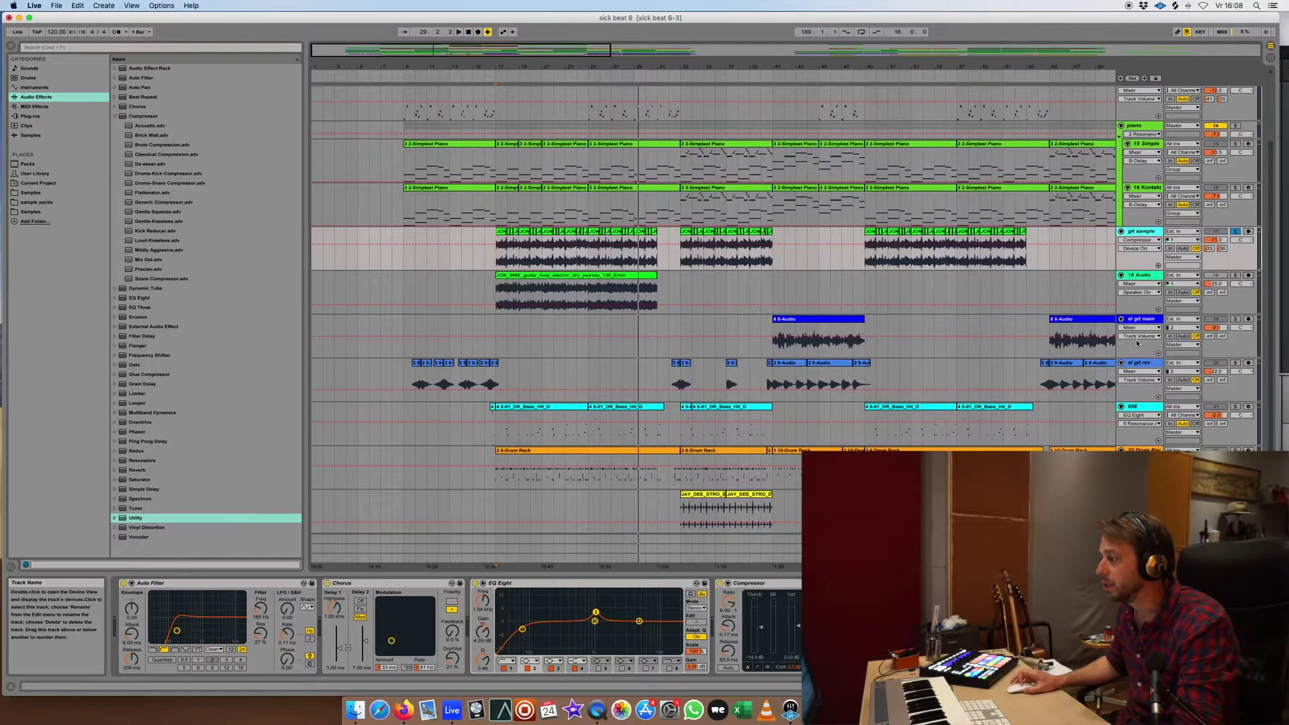
pyautogui.click(1148, 409)
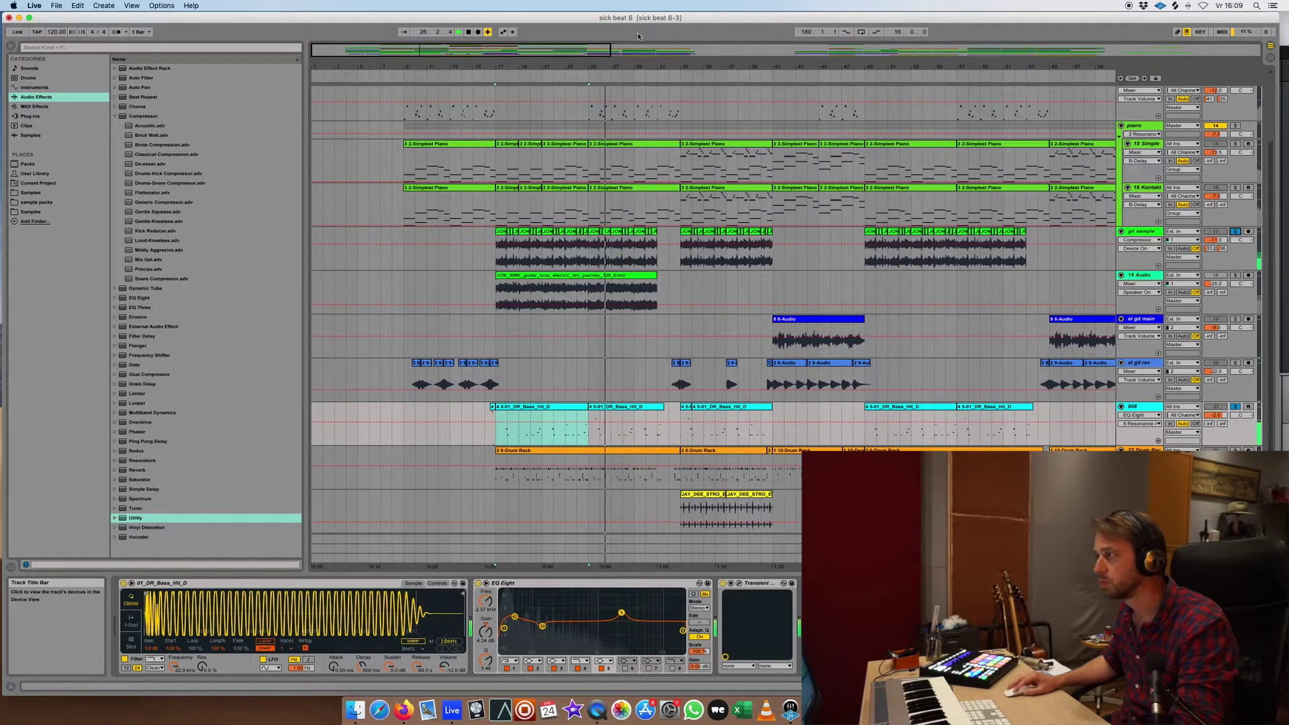
# Move the guitar loop clip on the 19 Audio track from bar 17 to bar 153 and fold that track.
pyautogui.moveTo(530, 51); pyautogui.dragTo(529, 8)
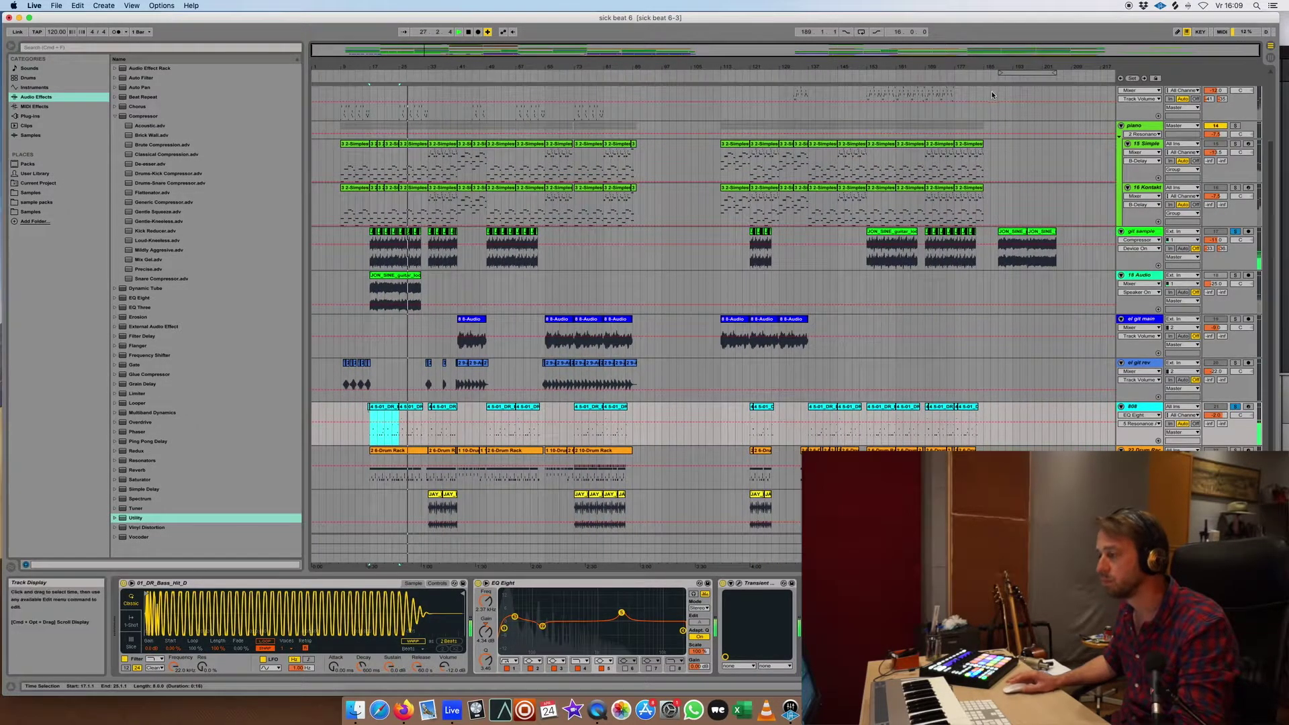
pyautogui.moveTo(396, 290); pyautogui.dragTo(892, 290)
pyautogui.moveTo(414, 62); pyautogui.dragTo(414, 94)
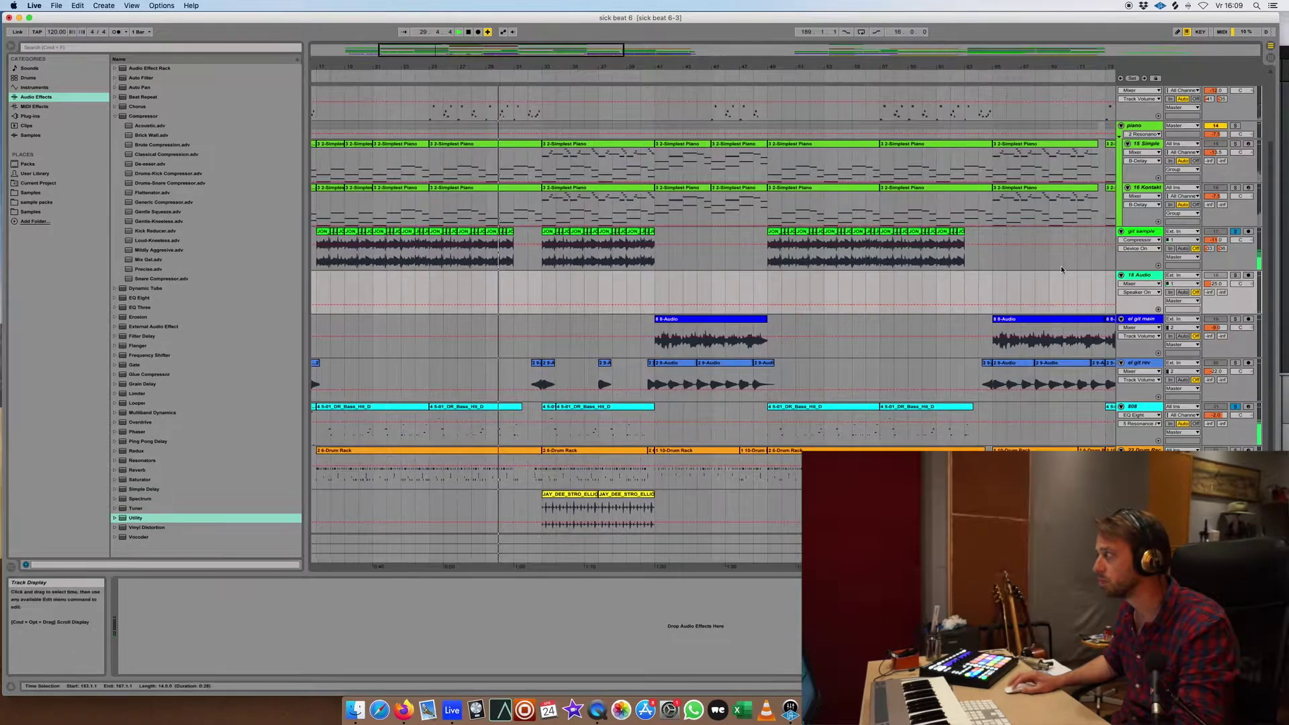
pyautogui.click(1121, 275)
# Solo the 22 Drum Rack track and select its clip starting at bar 17.
pyautogui.hscroll(-5, 547, 238)
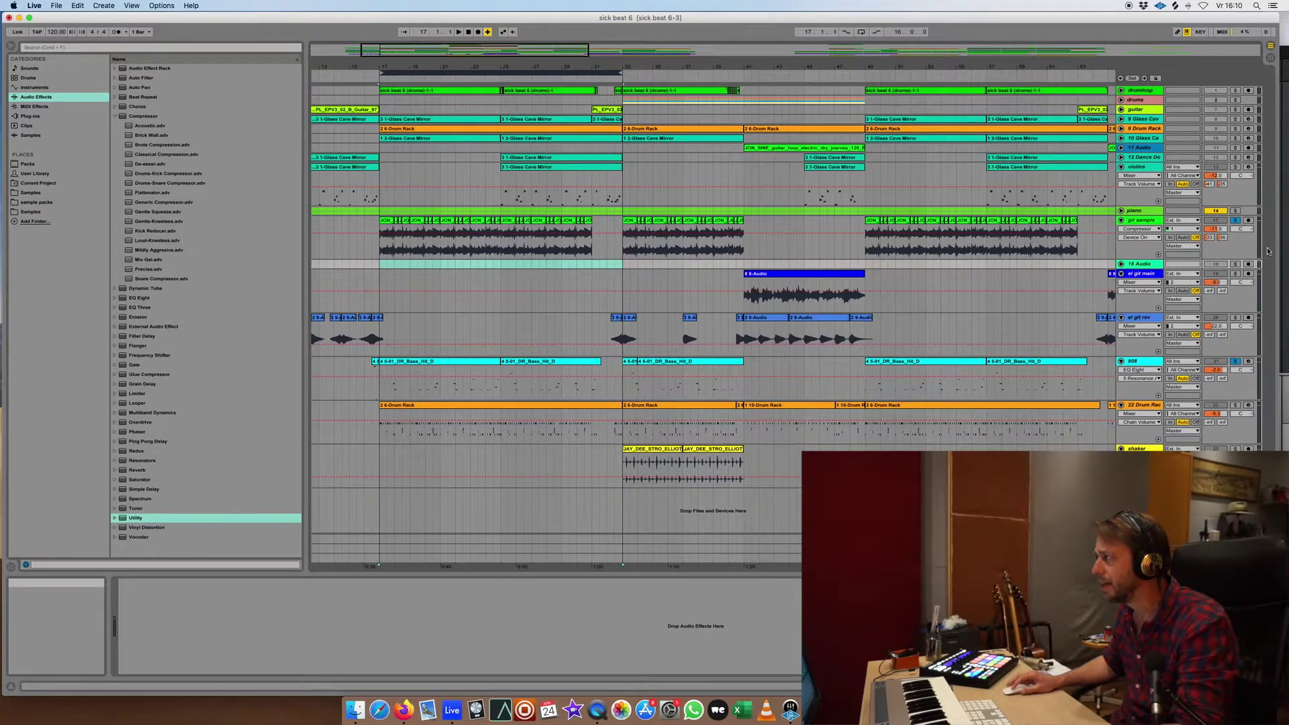
pyautogui.click(1235, 405)
pyautogui.click(484, 406)
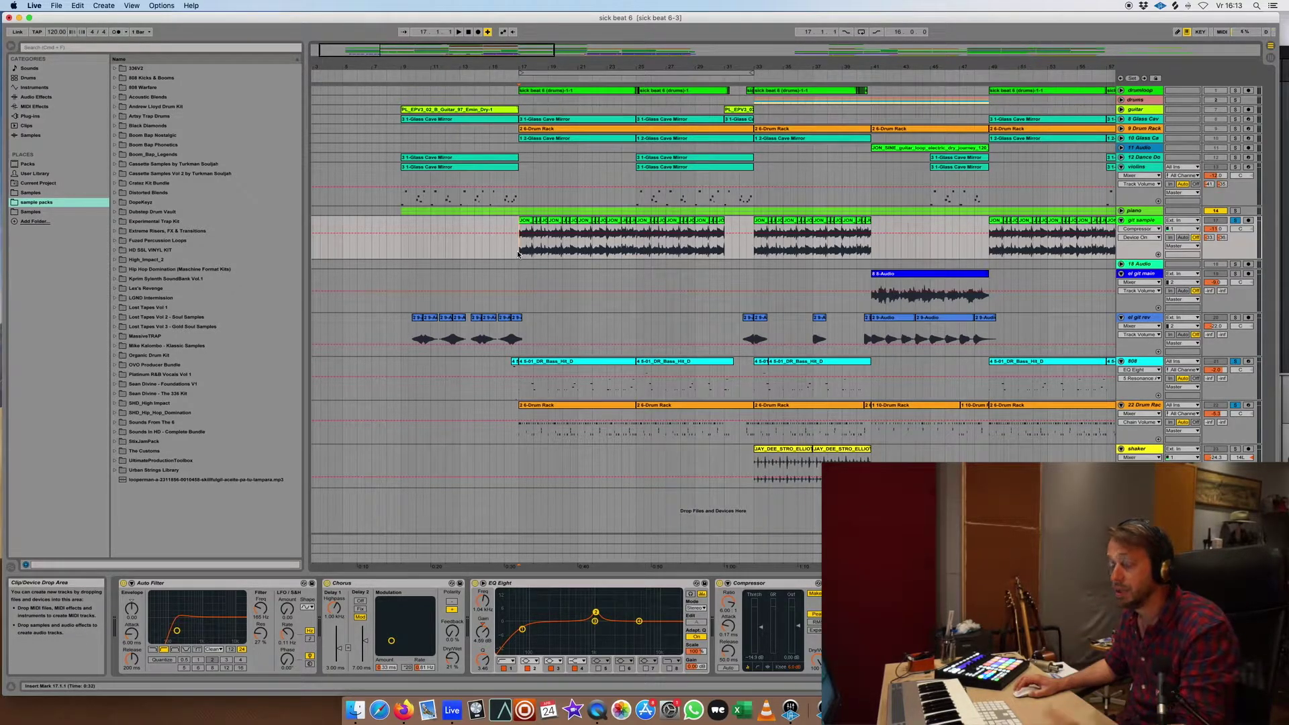
# Unfold the piano group, solo the 15 Simplest Piano track and play its clip from bar 9.
pyautogui.moveTo(582, 42); pyautogui.dragTo(654, 196)
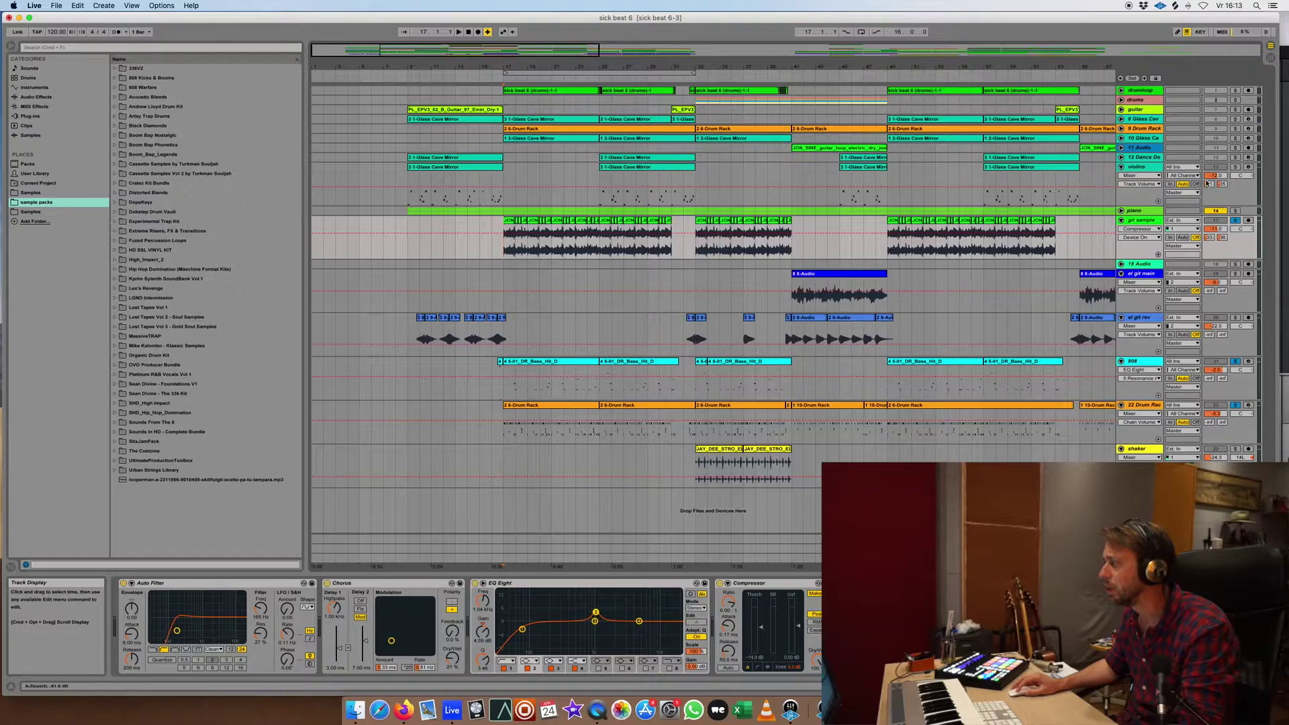
pyautogui.click(1237, 211)
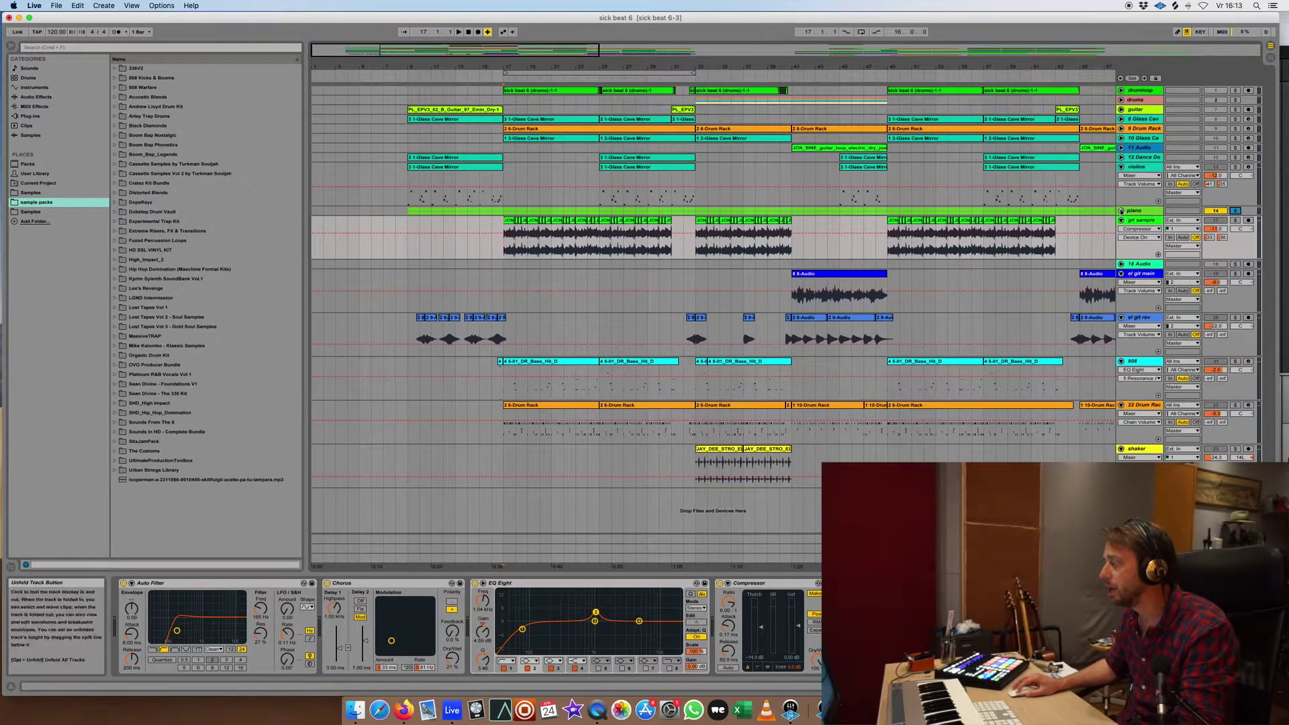
pyautogui.click(1121, 211)
pyautogui.click(1236, 230)
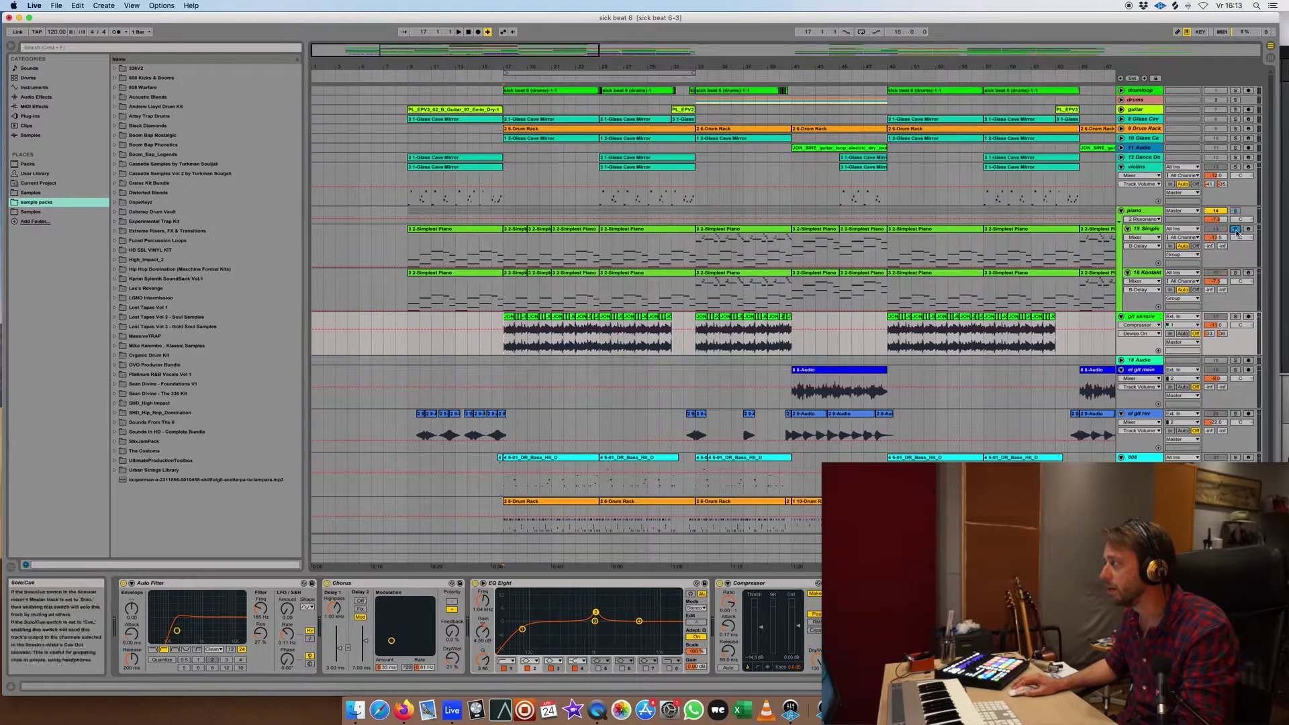
pyautogui.click(434, 231)
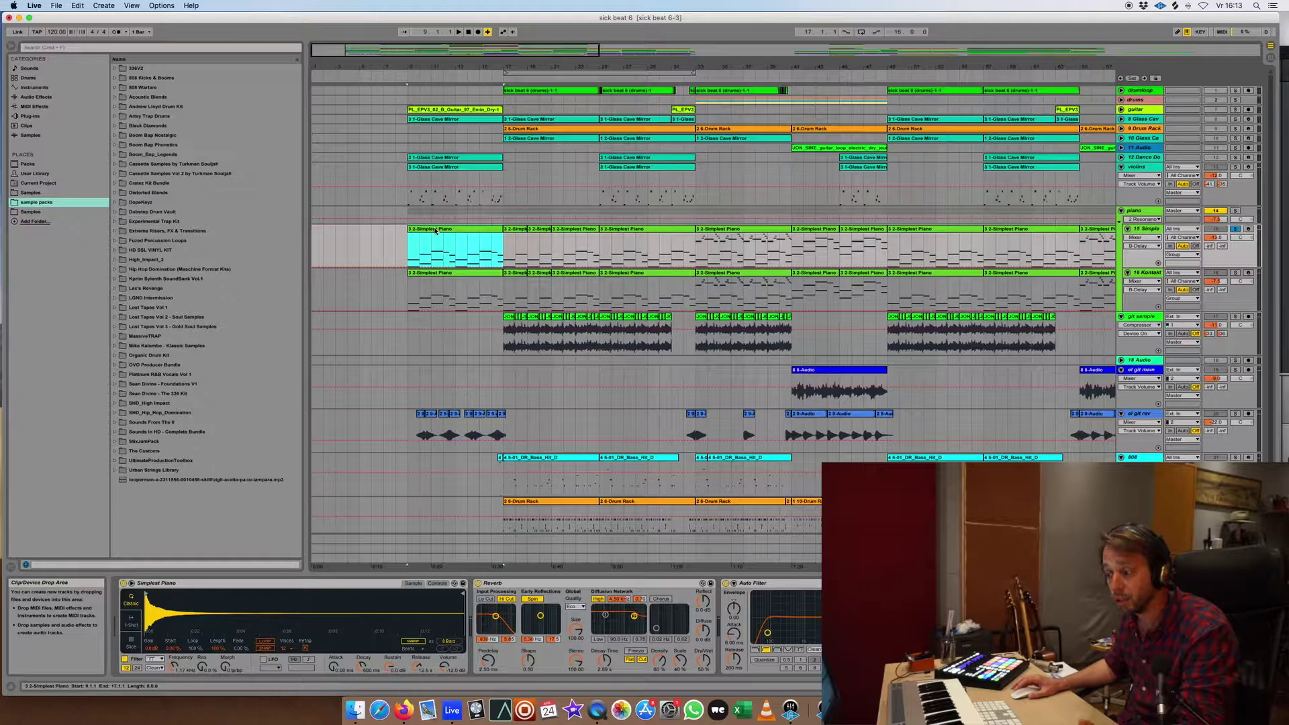
pyautogui.press('space')
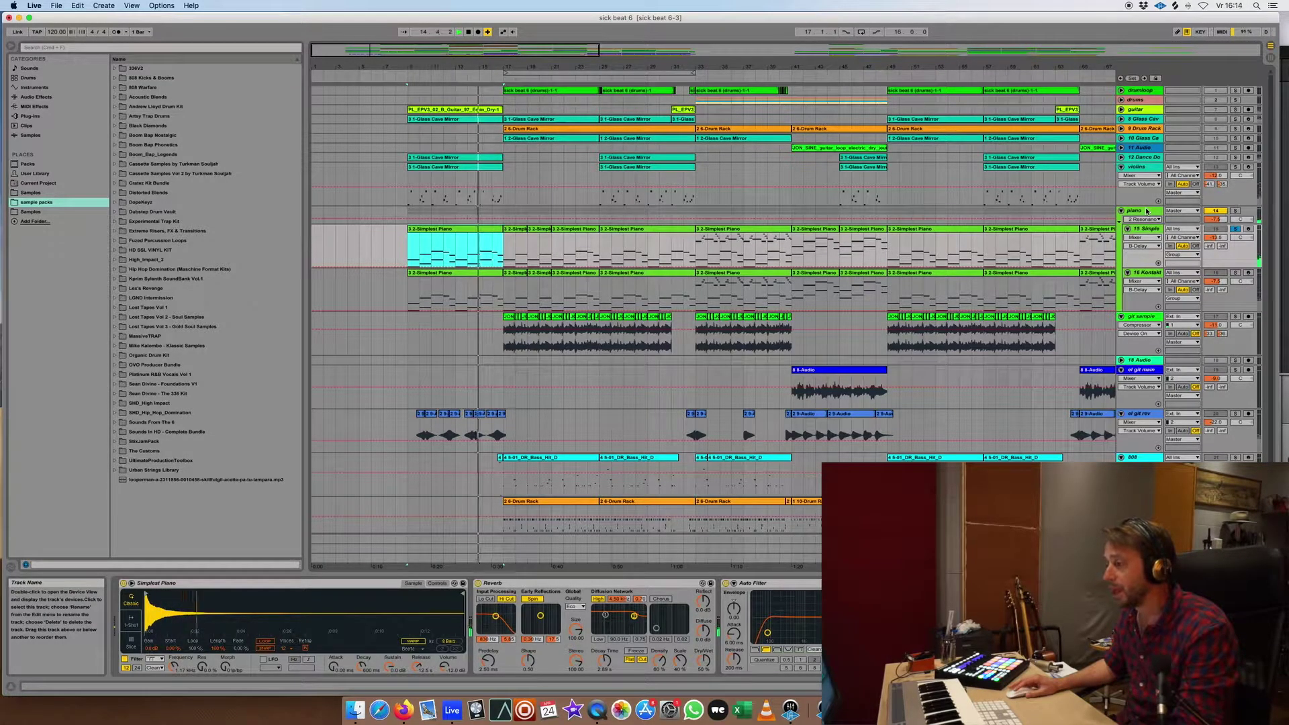
pyautogui.click(697, 254)
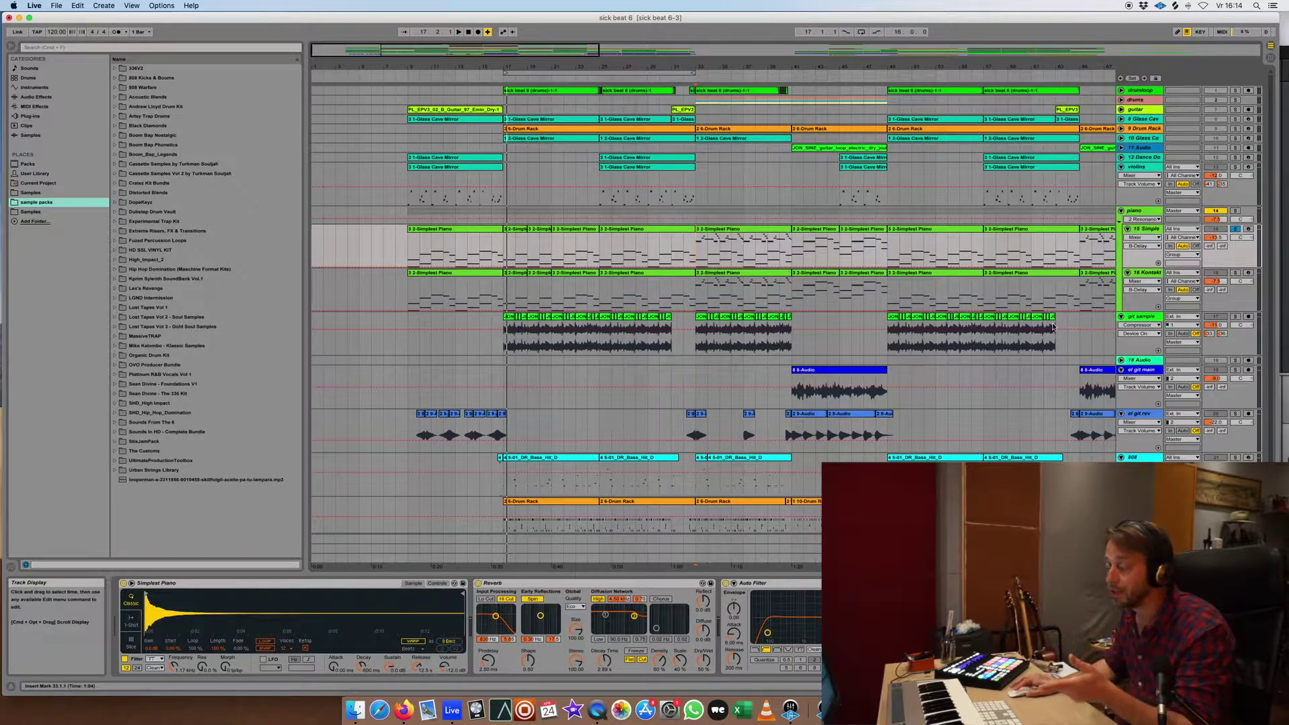
# Solo the 16 Kontakt track and examine the Una Corda instrument in its Kontakt 5 window, closing the window when done.
pyautogui.click(1234, 272)
pyautogui.click(1160, 272)
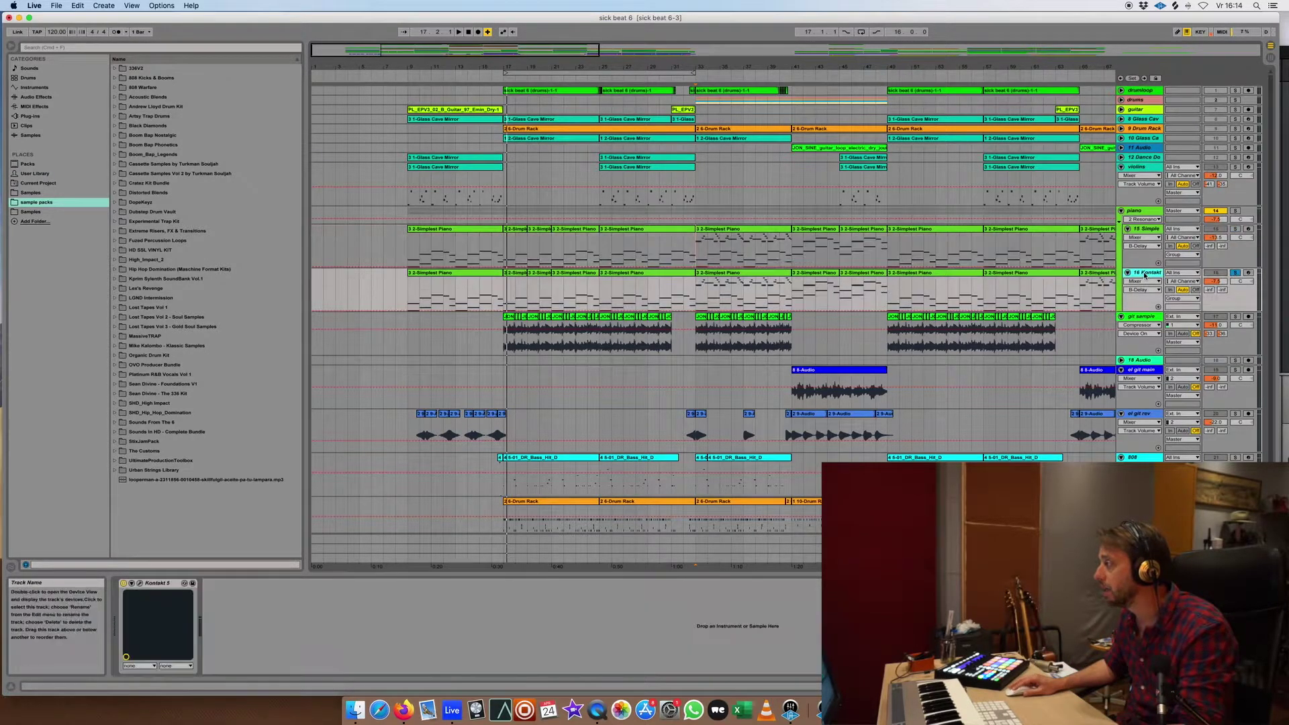
pyautogui.click(141, 583)
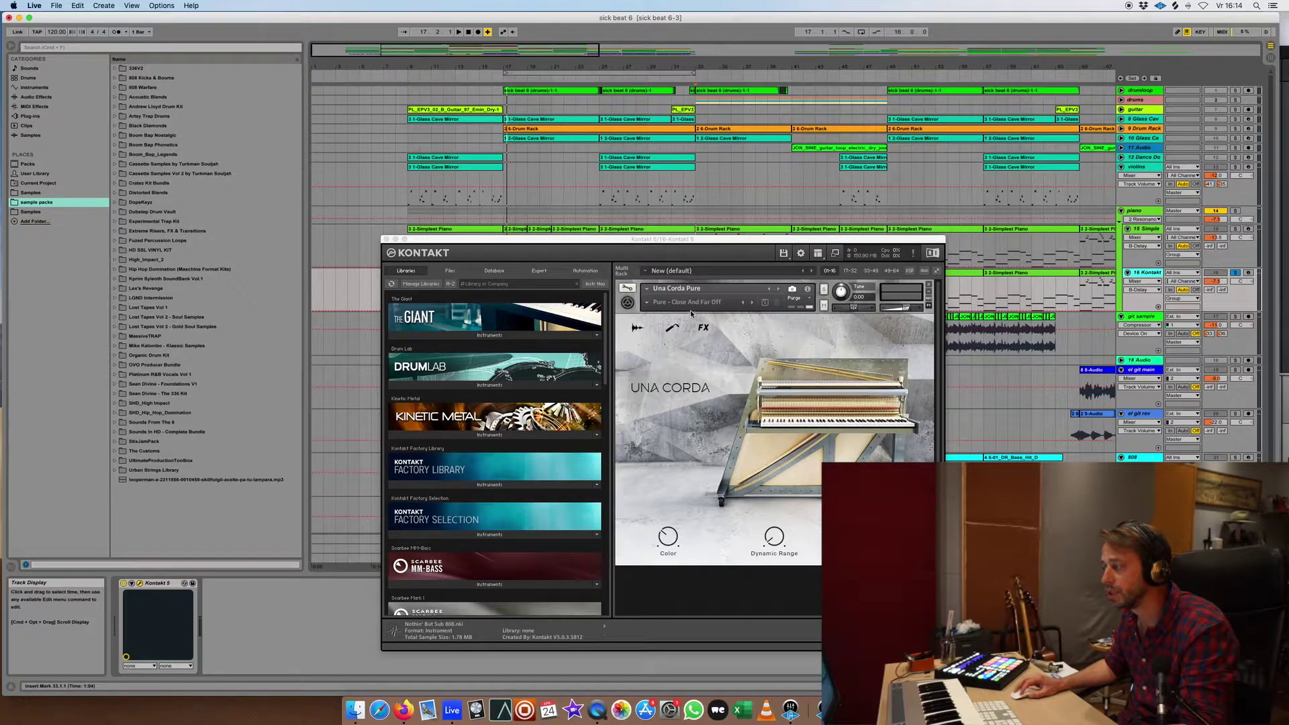
pyautogui.click(386, 240)
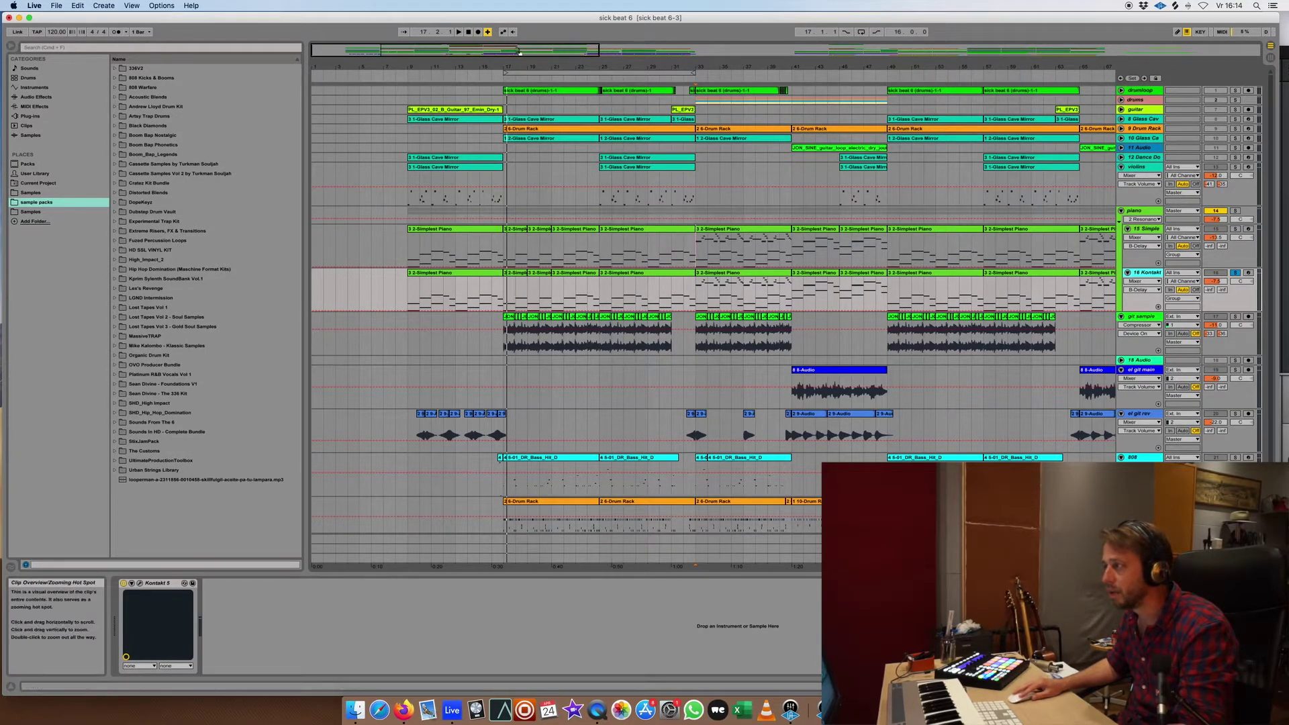
# Play the Kontakt piano clip from bar 9 and add the 15 Simplest Piano track to the solo.
pyautogui.press('-')
pyautogui.press('-')
pyautogui.click(403, 274)
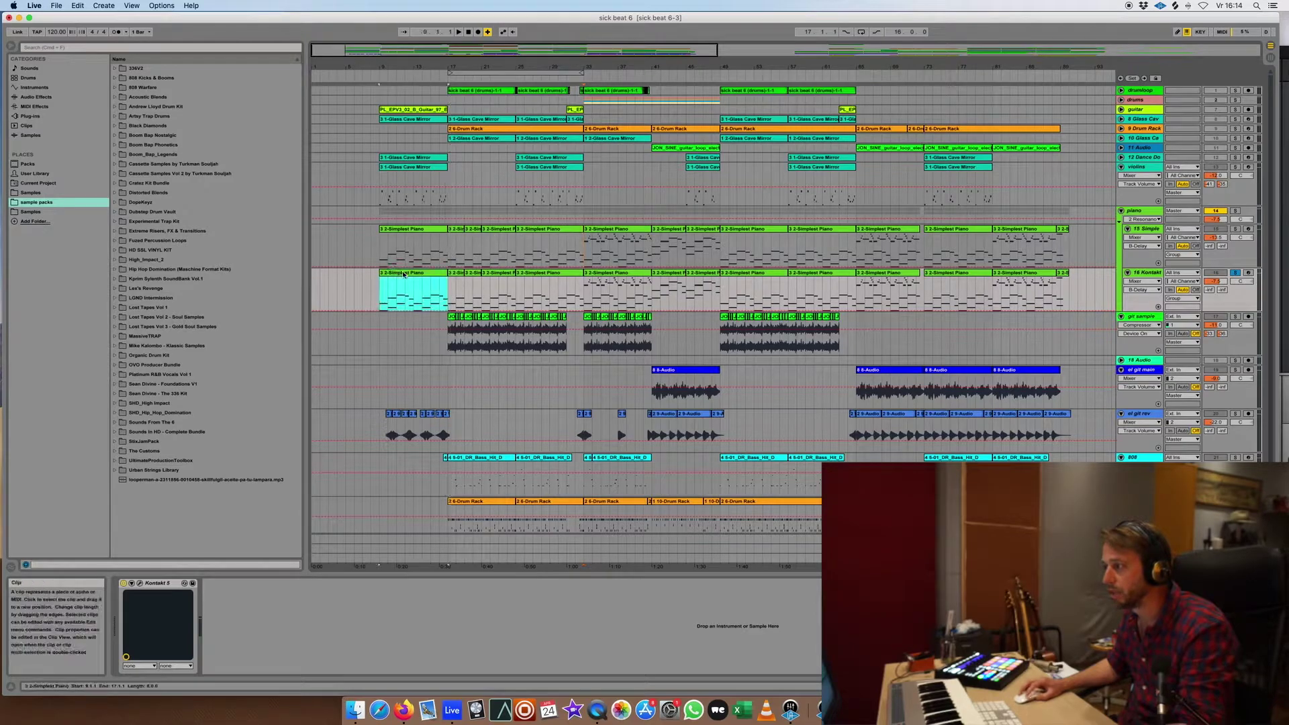
pyautogui.press('space')
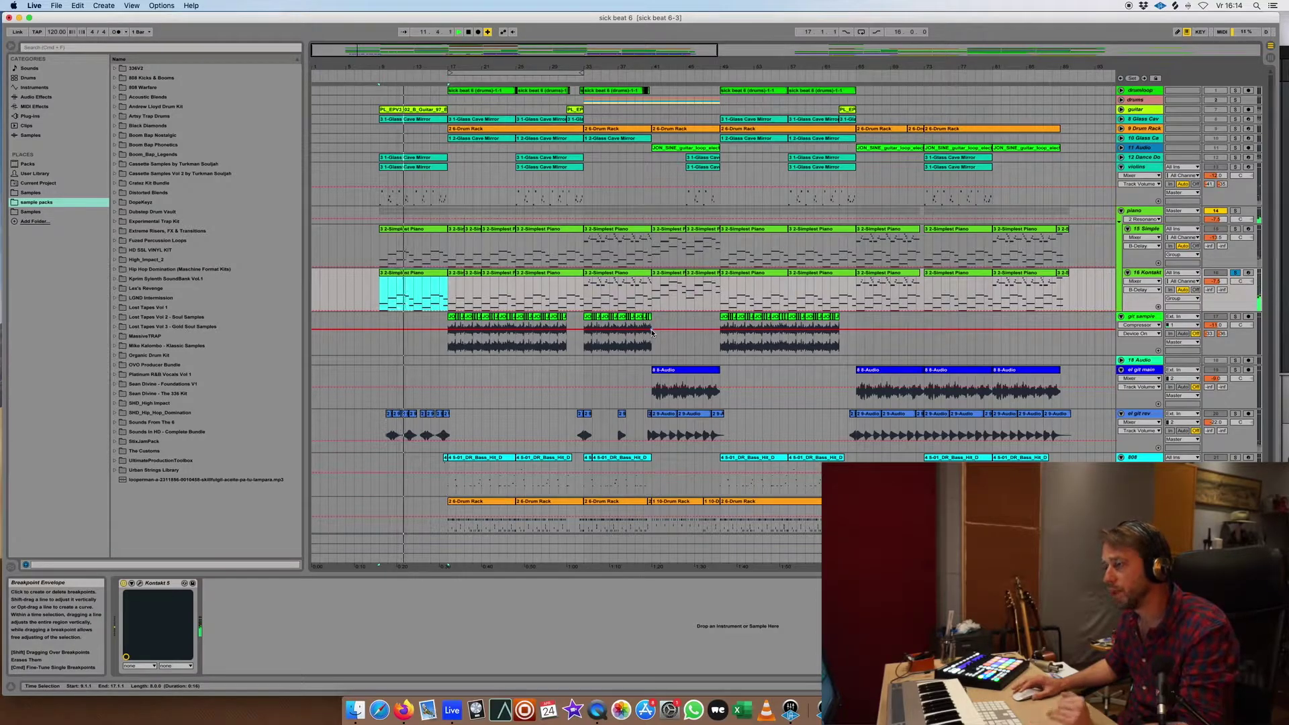
pyautogui.click(1234, 229)
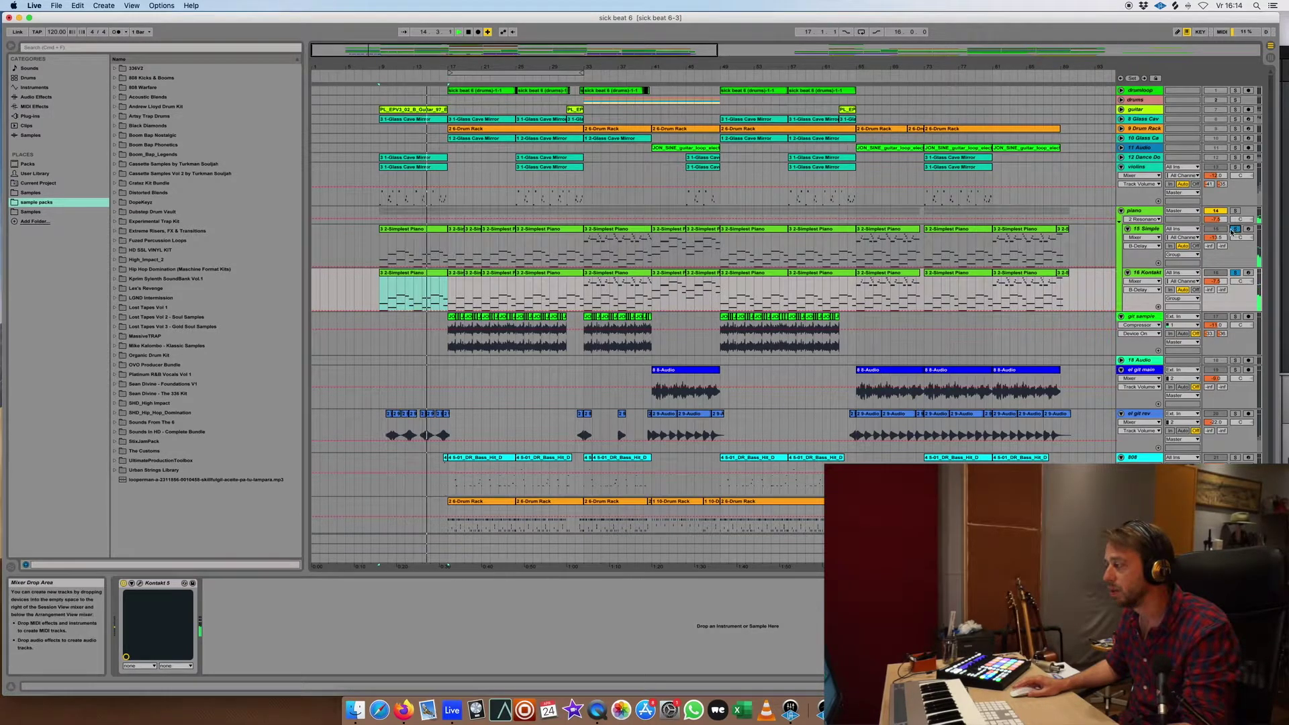
# Show the piano group's effect chain and inspect the UAD Ampex ATR-102 plug-in, closing its window when done.
pyautogui.click(1144, 215)
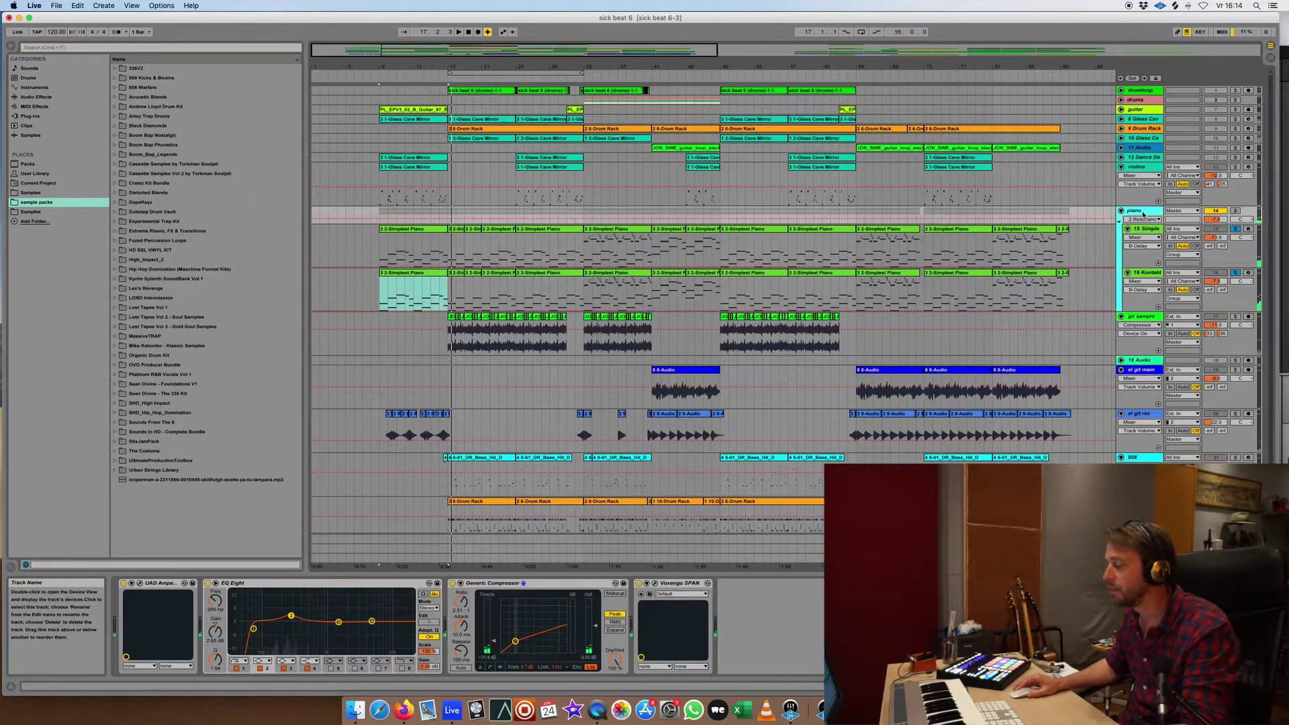
pyautogui.click(141, 584)
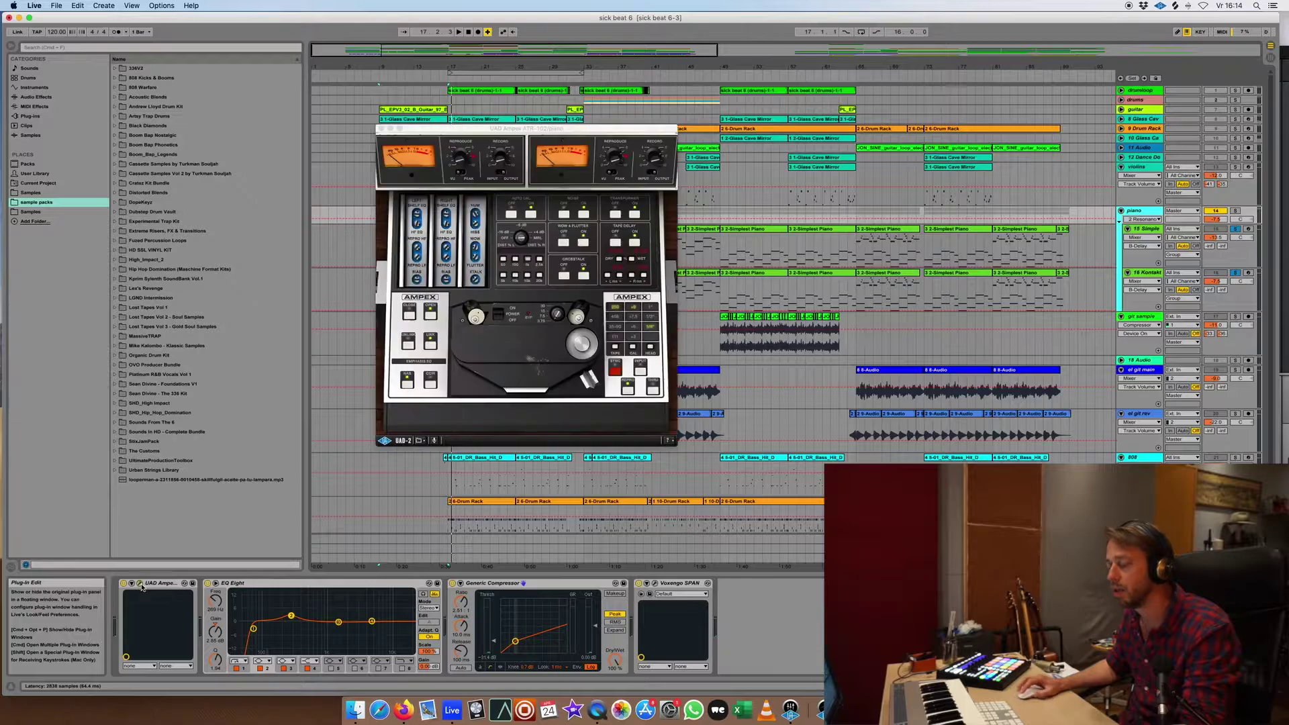
pyautogui.moveTo(532, 126); pyautogui.dragTo(431, 94)
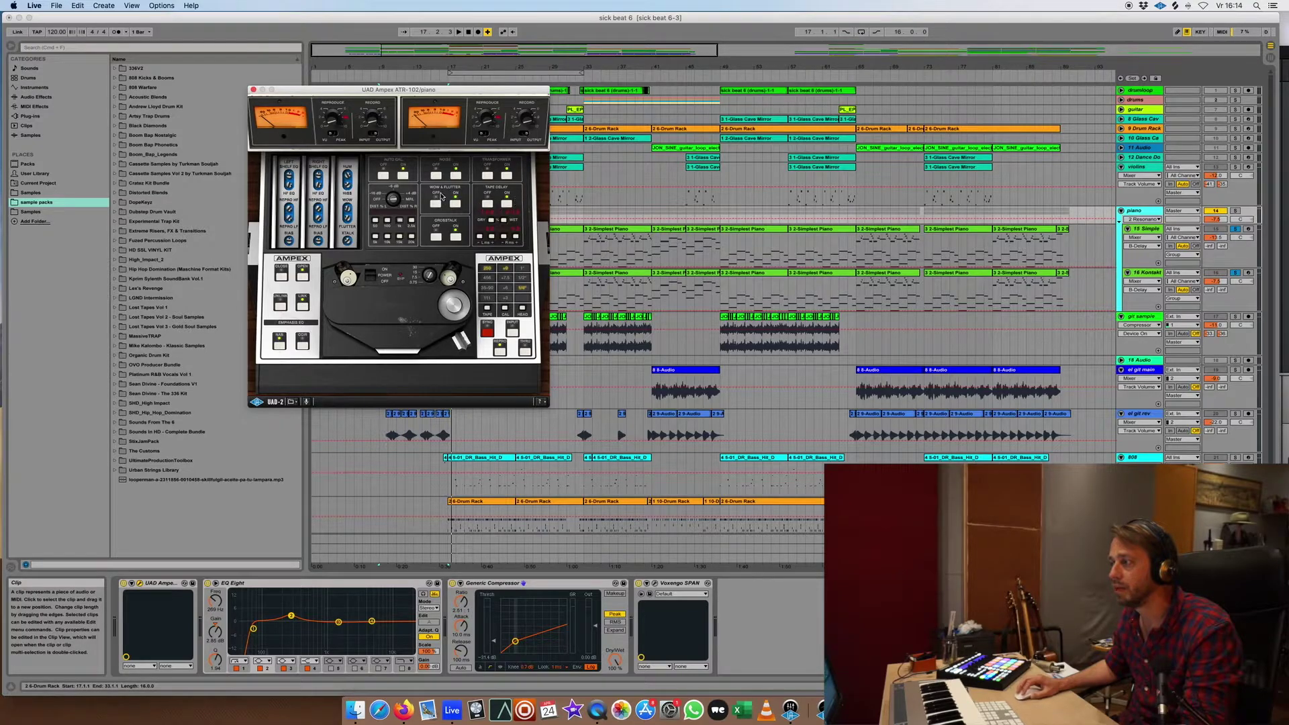
pyautogui.click(253, 90)
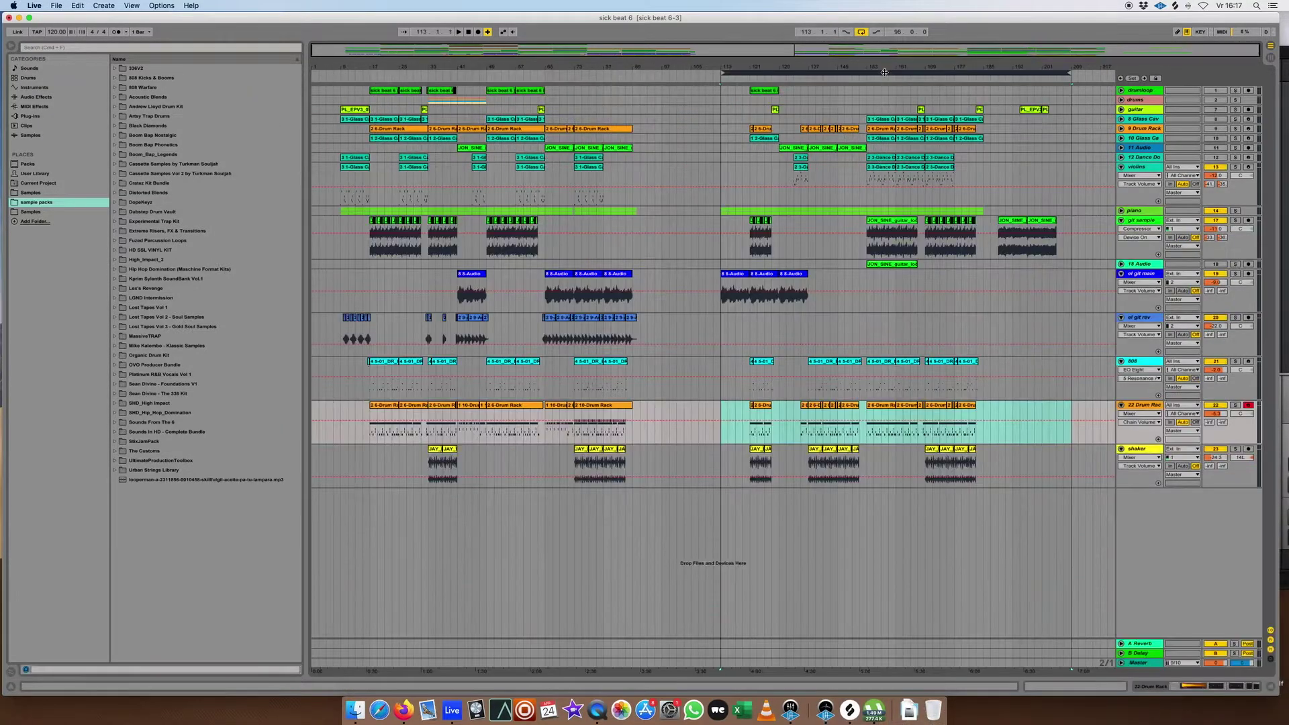
# Move the arrangement loop to start at bar 17 and select the drum rack material inside it.
pyautogui.moveTo(870, 72); pyautogui.dragTo(523, 80)
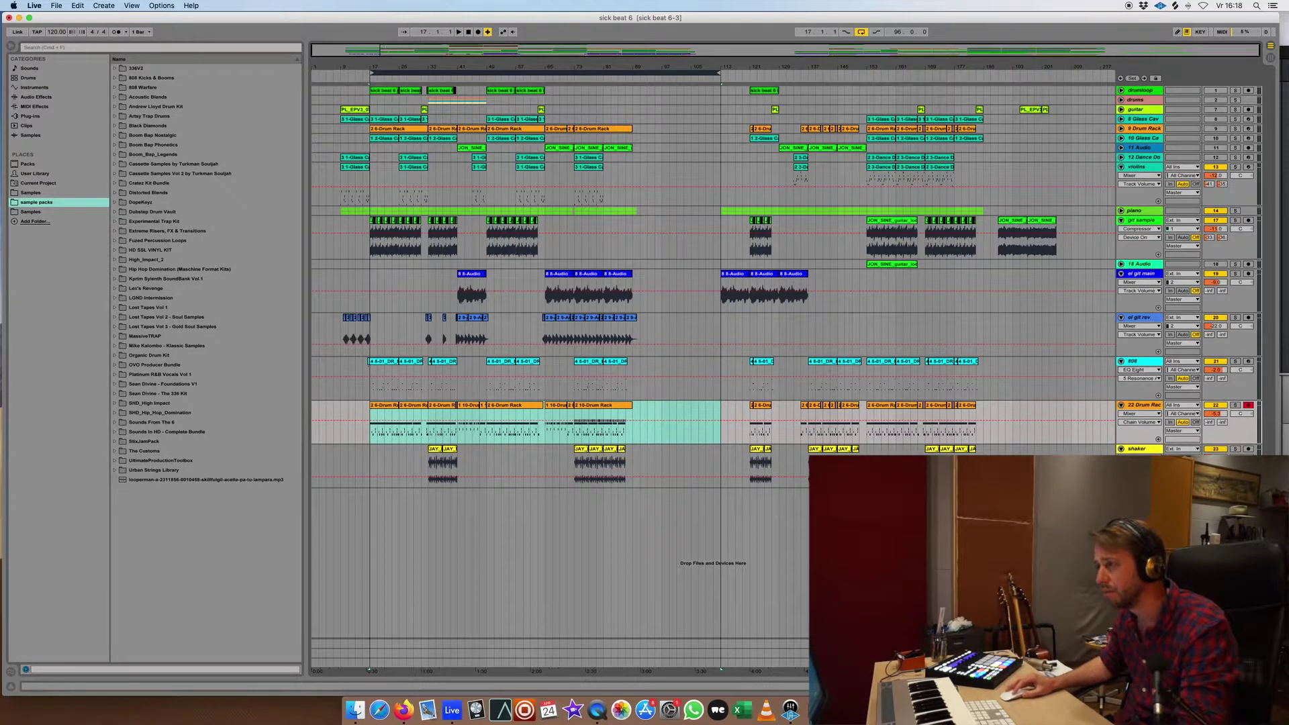
pyautogui.press('z')
pyautogui.moveTo(378, 67); pyautogui.dragTo(378, 107)
pyautogui.hscroll(-5, 509, 185)
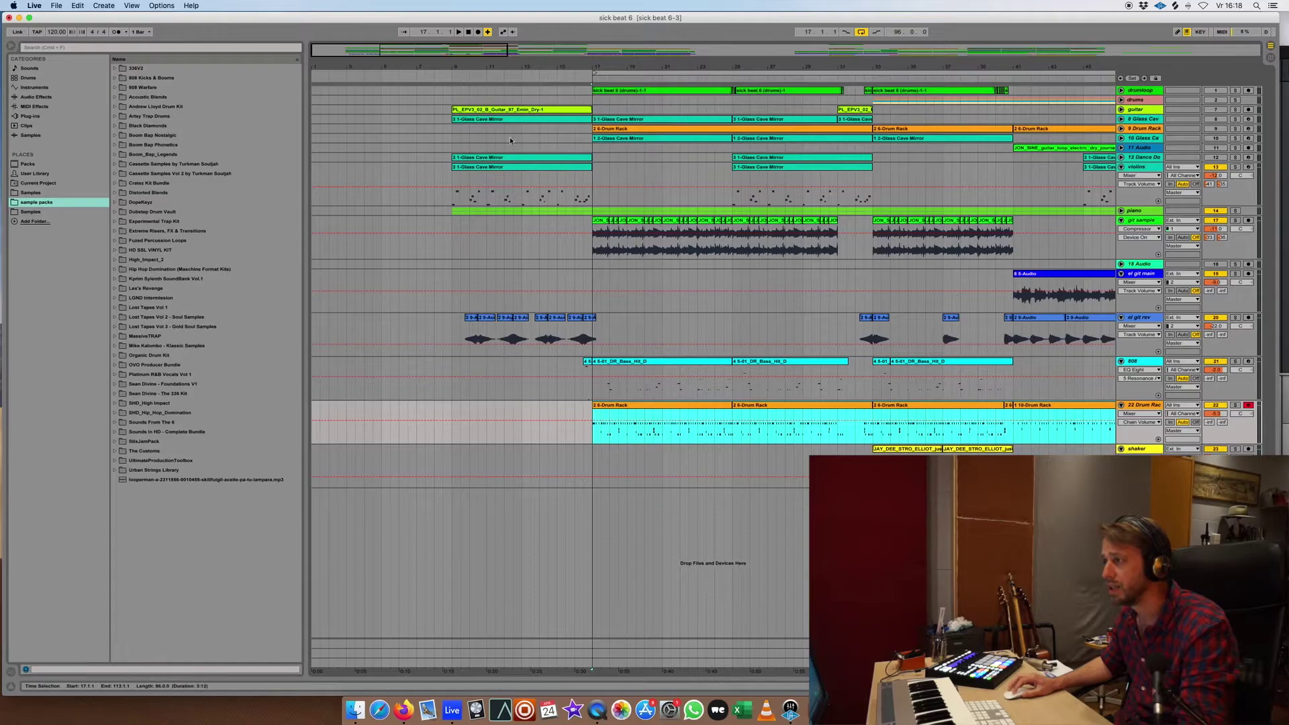
# Move the arrangement loop start to bar 41, then to bar 65 at the el git main clips, and shorten the loop to 26 bars.
pyautogui.moveTo(596, 55); pyautogui.dragTo(596, 13)
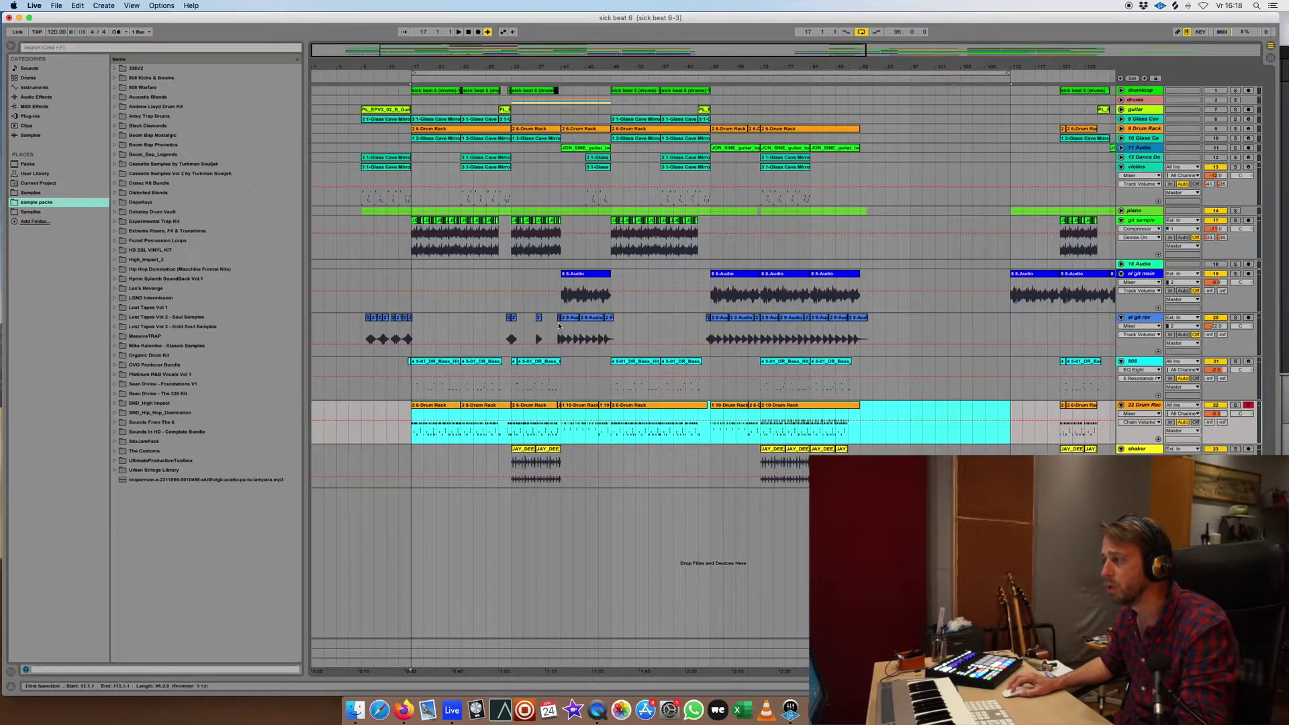
pyautogui.moveTo(508, 244); pyautogui.dragTo(558, 294)
pyautogui.moveTo(412, 73); pyautogui.dragTo(558, 78)
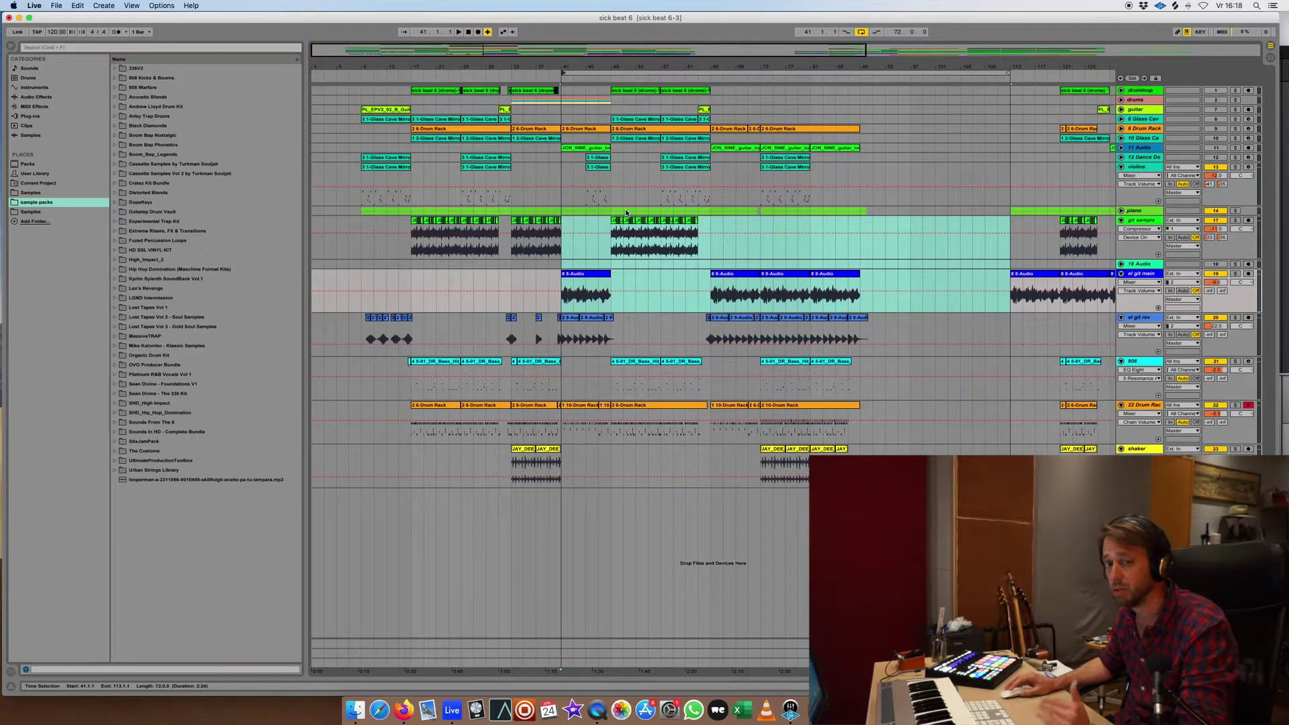
pyautogui.moveTo(570, 73); pyautogui.dragTo(710, 74)
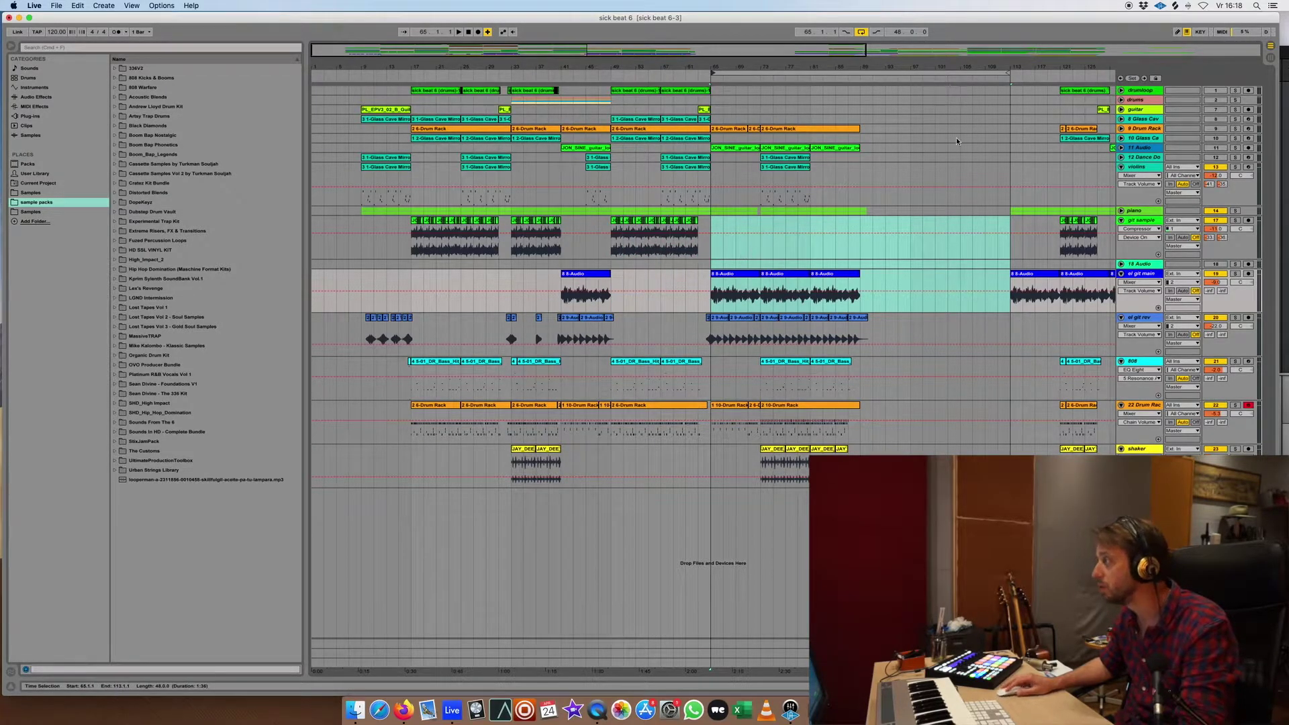
pyautogui.moveTo(1010, 72); pyautogui.dragTo(871, 74)
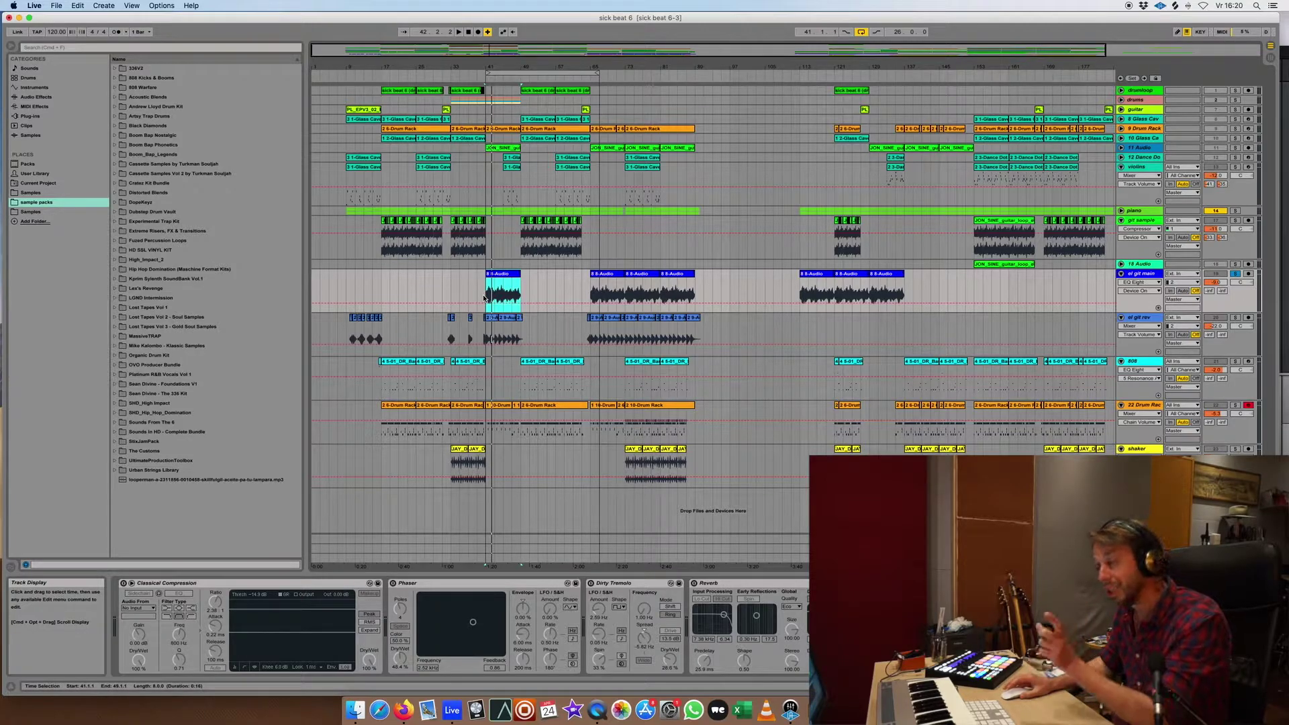
# Solo the git sample track and play its guitar loop clip from bar 197, turning the solo off when done.
pyautogui.hscroll(5, 525, 306)
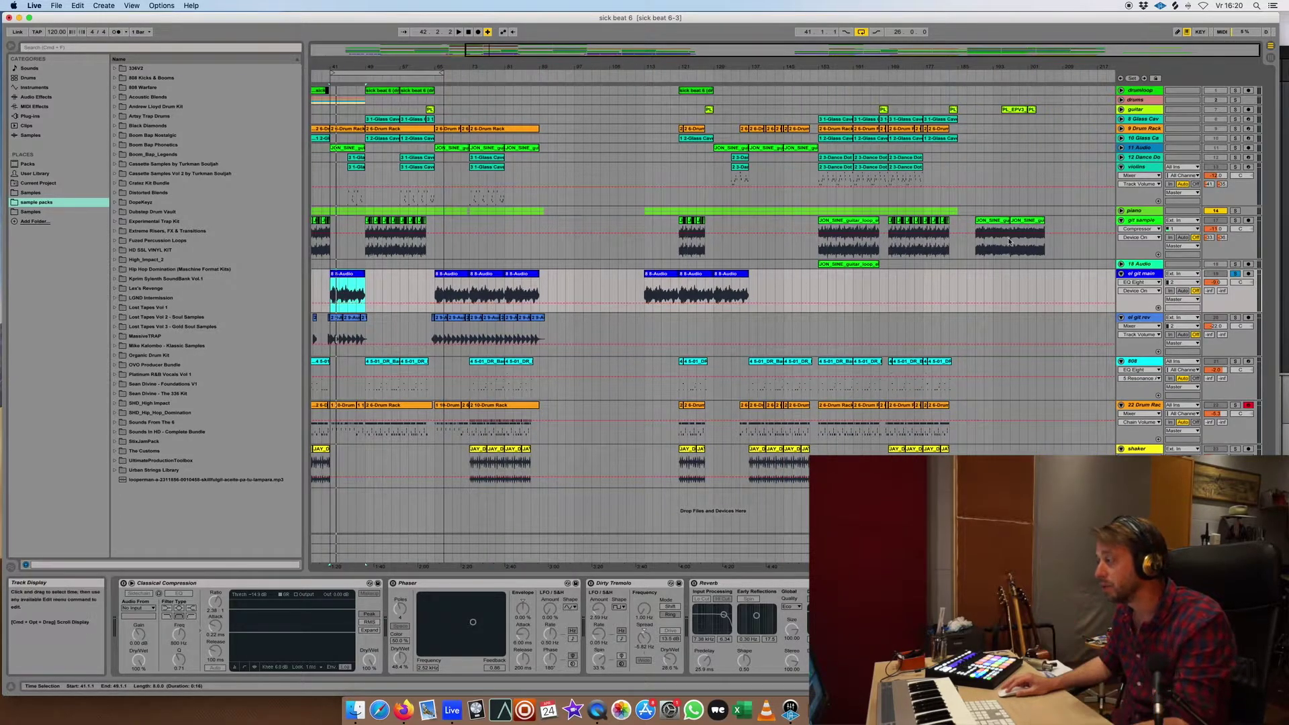
pyautogui.click(1027, 240)
pyautogui.click(1235, 221)
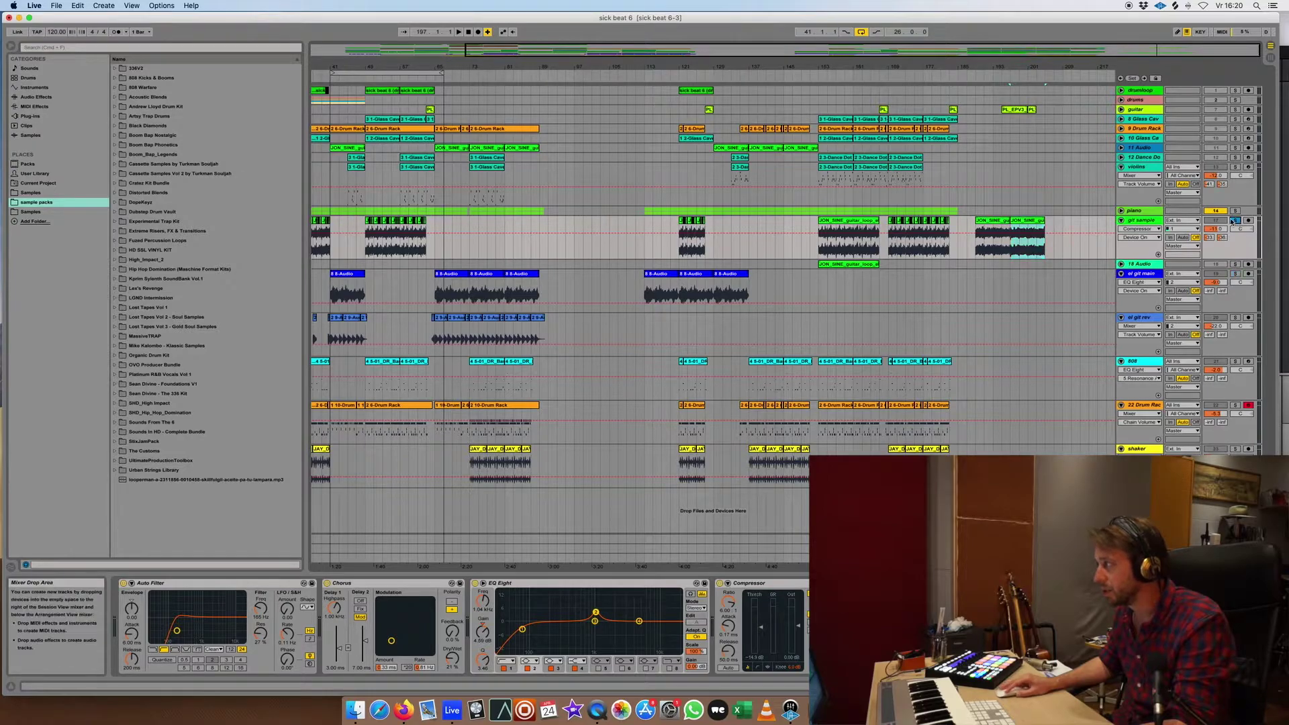
pyautogui.press('space')
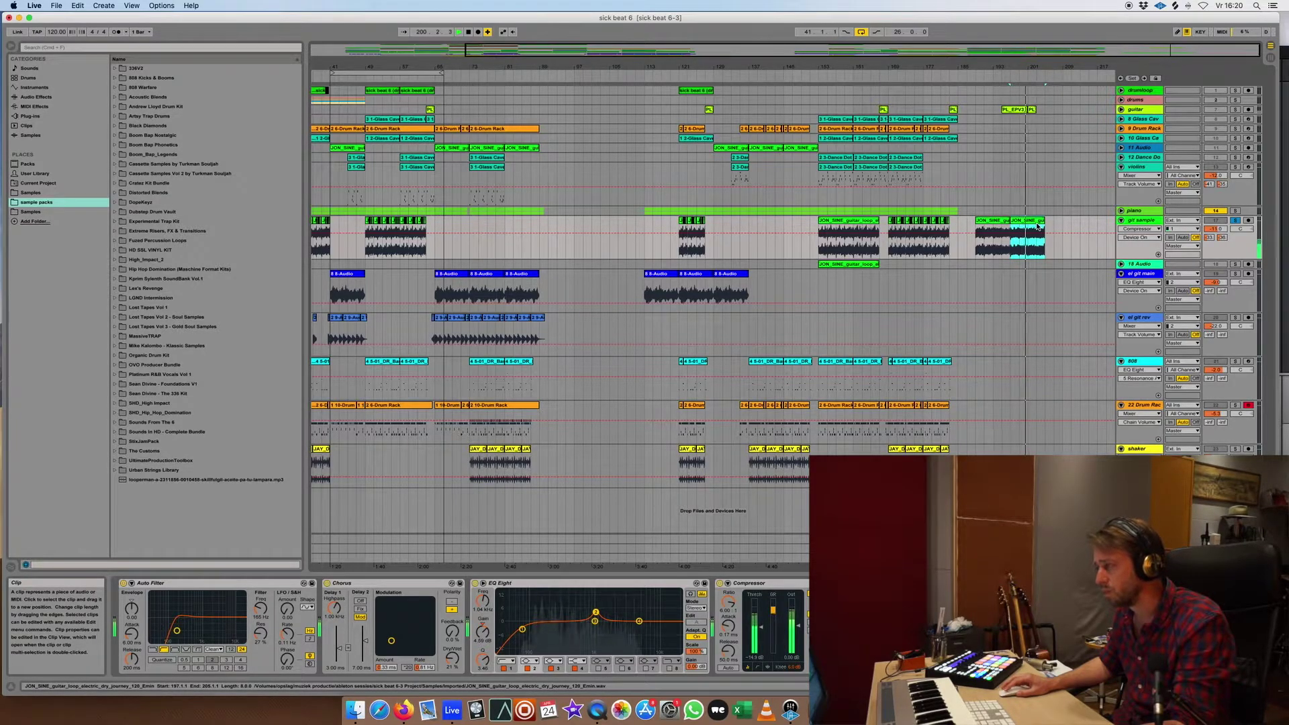
pyautogui.press('space')
pyautogui.click(1235, 220)
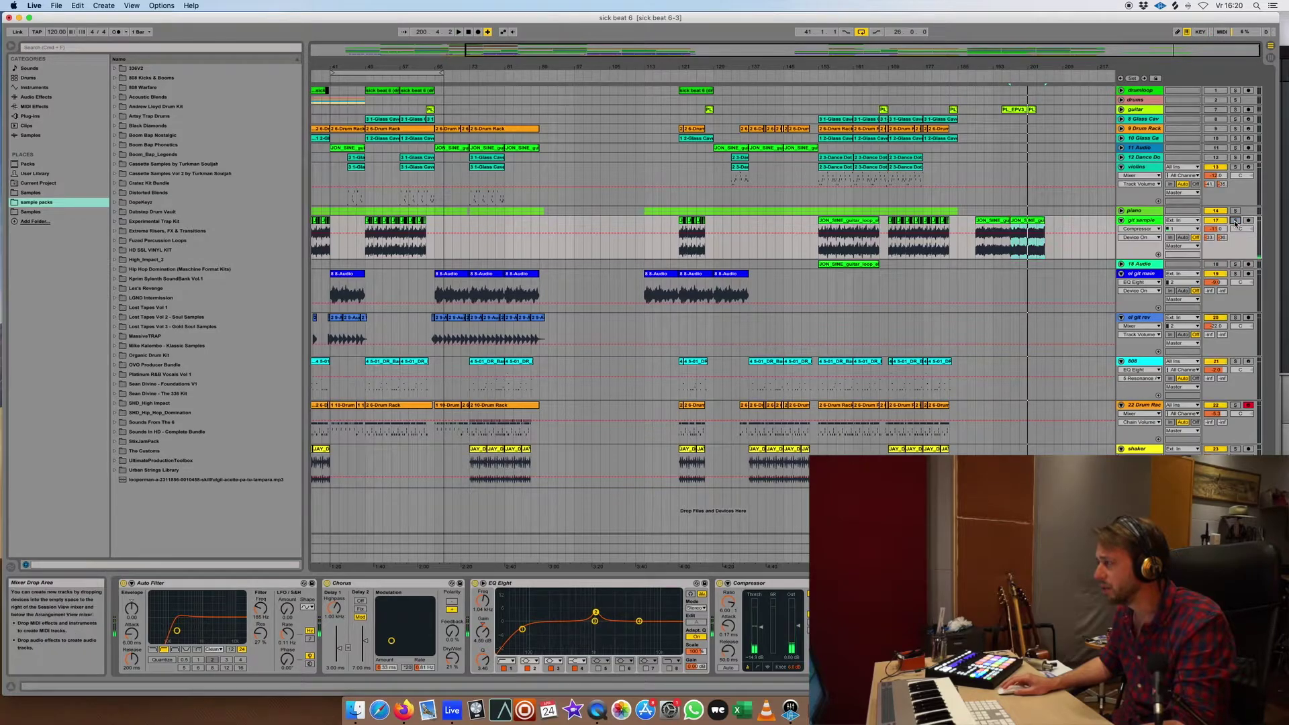
pyautogui.hscroll(-5, 802, 280)
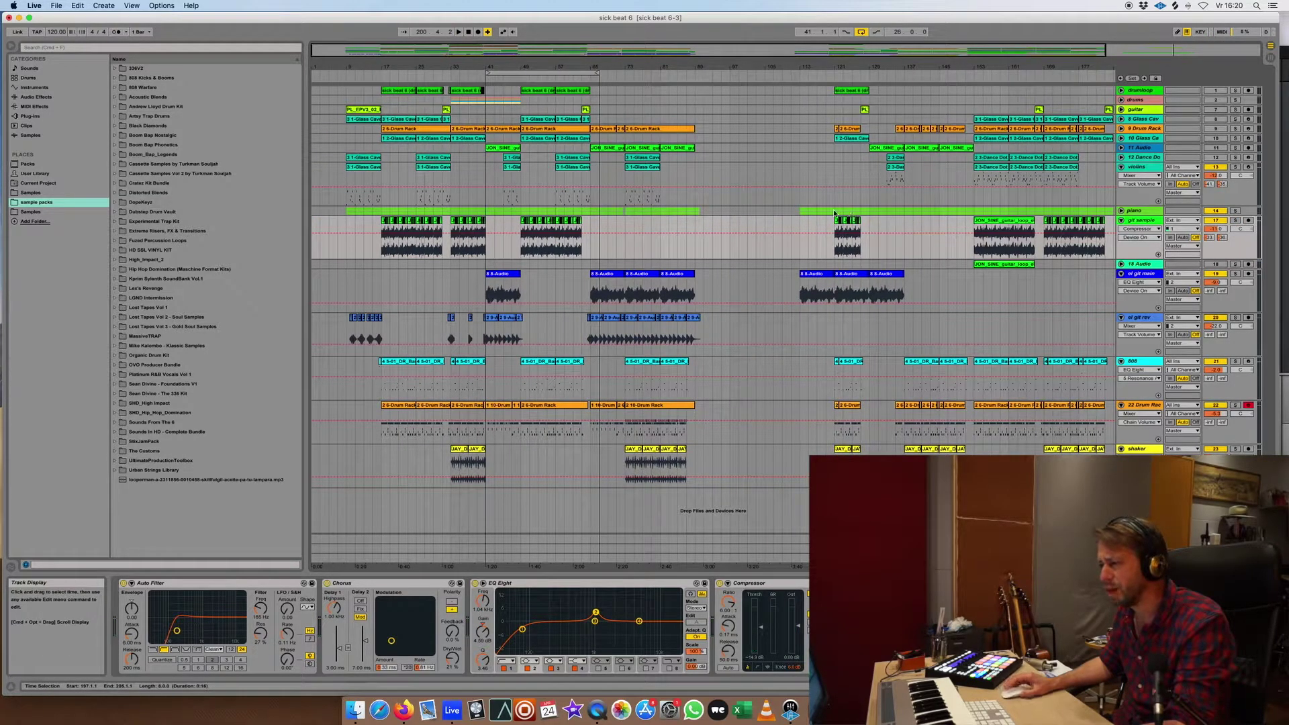
# Select the el git main clip at bar 41, inspect the kick out channel's Fender amp plug-in in Console, and return to Live.
pyautogui.click(511, 288)
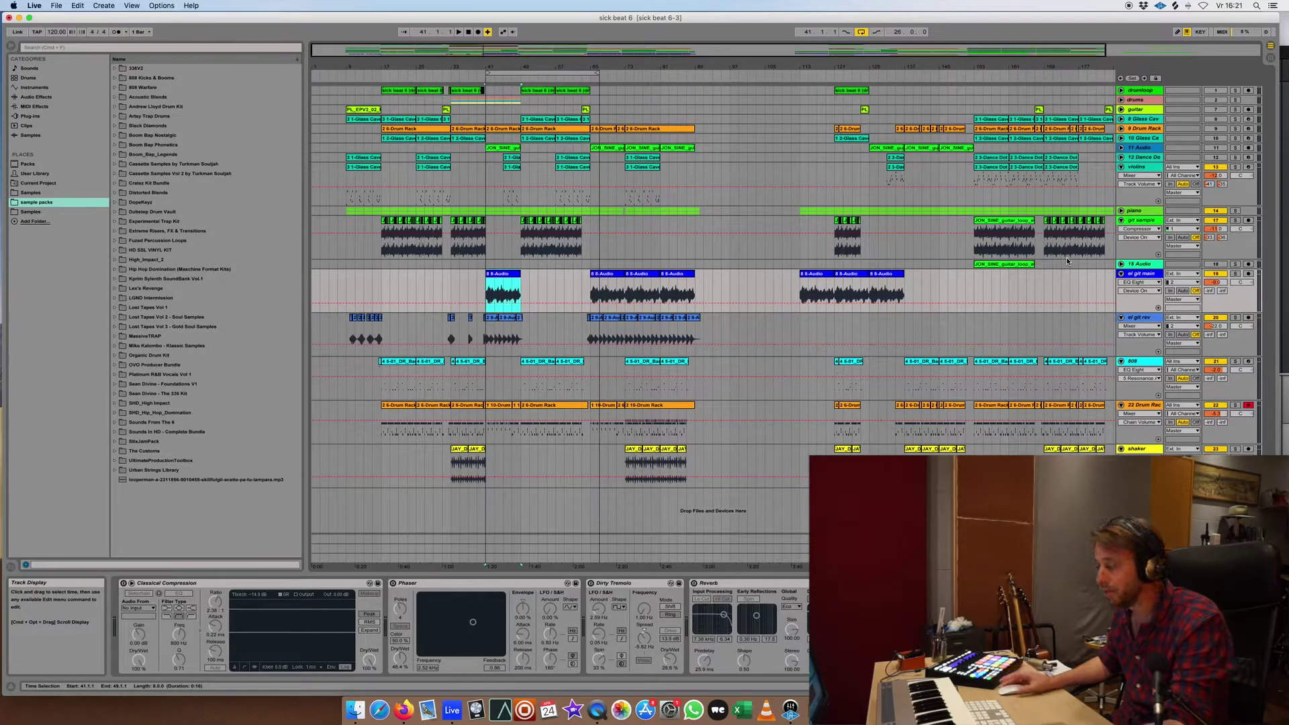
pyautogui.click(791, 709)
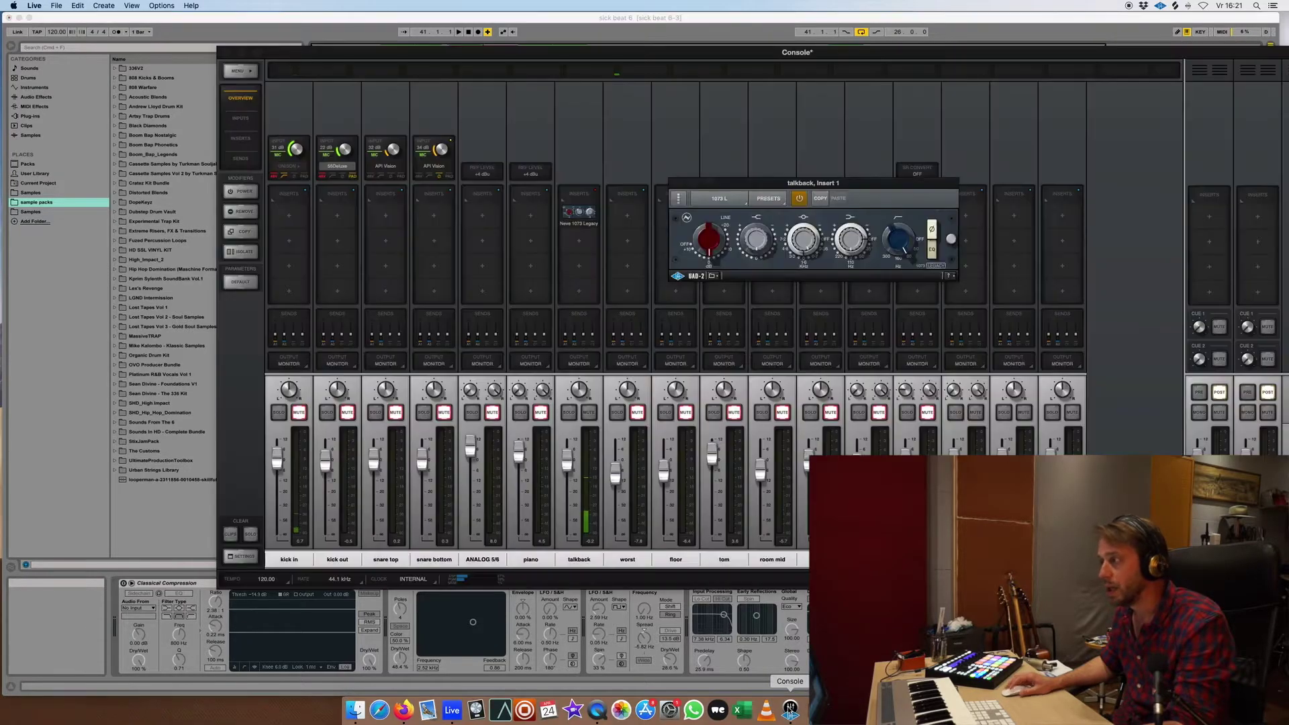
pyautogui.click(338, 166)
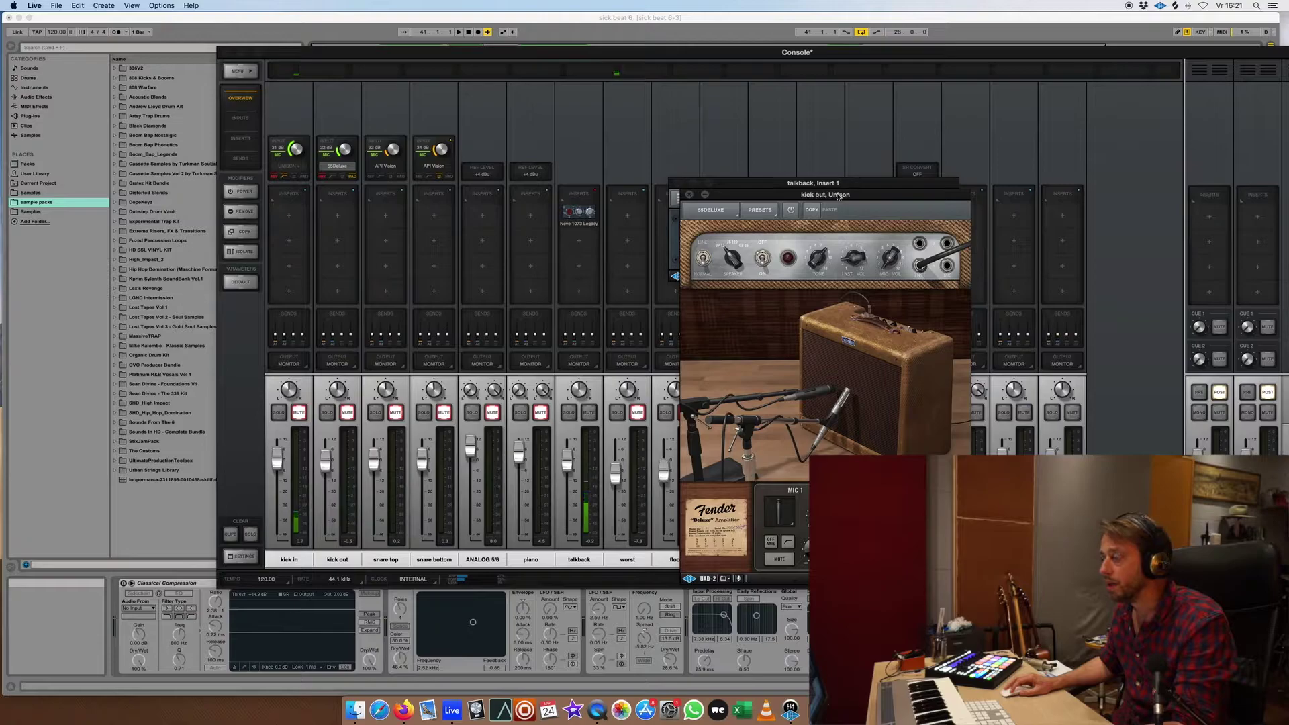
pyautogui.moveTo(838, 196); pyautogui.dragTo(800, 169)
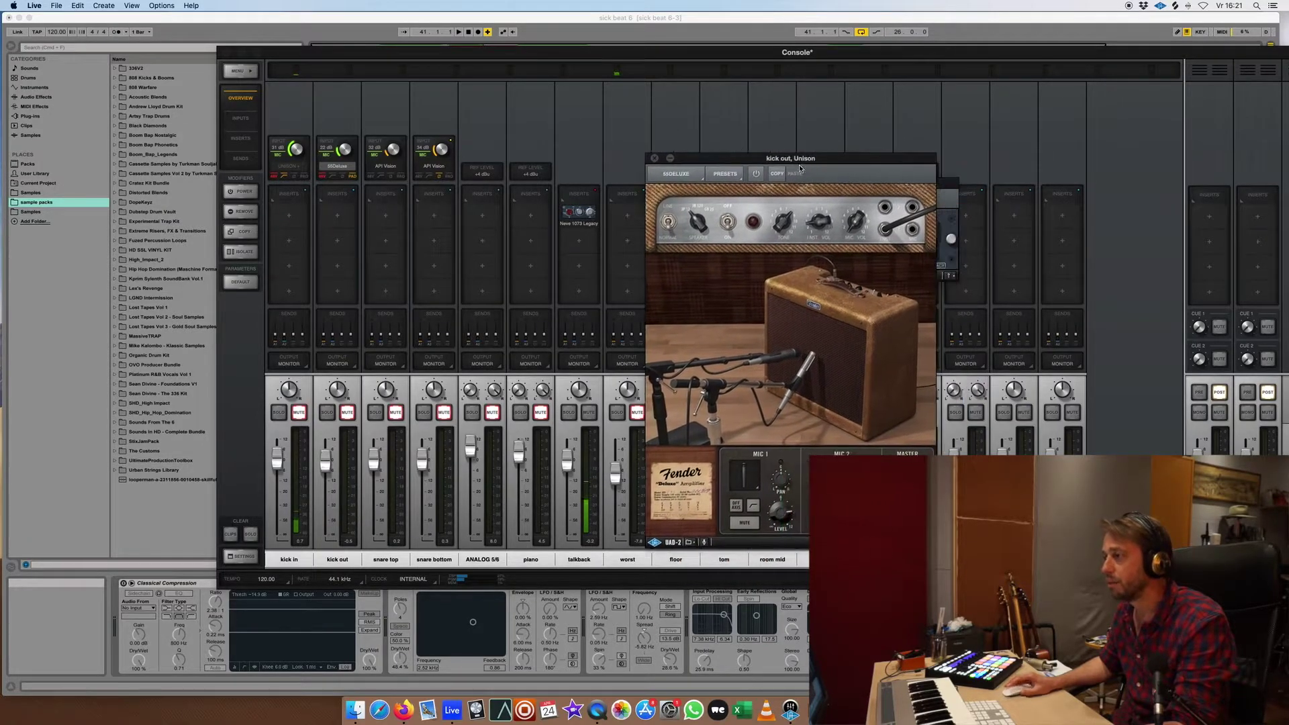
pyautogui.click(333, 27)
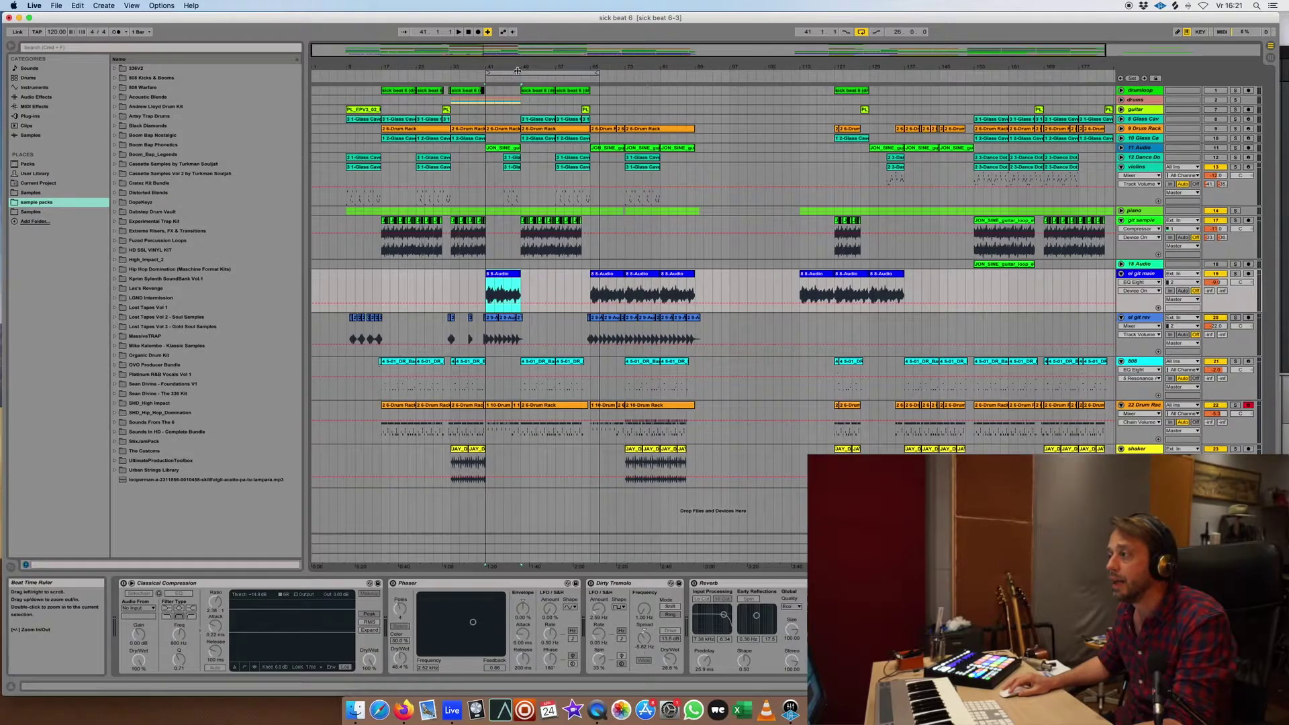
# Shorten the loop to the 8 bars of the el git main clip at bar 41 and play that track soloed, checking its mixer channel.
pyautogui.moveTo(518, 70); pyautogui.dragTo(502, 281)
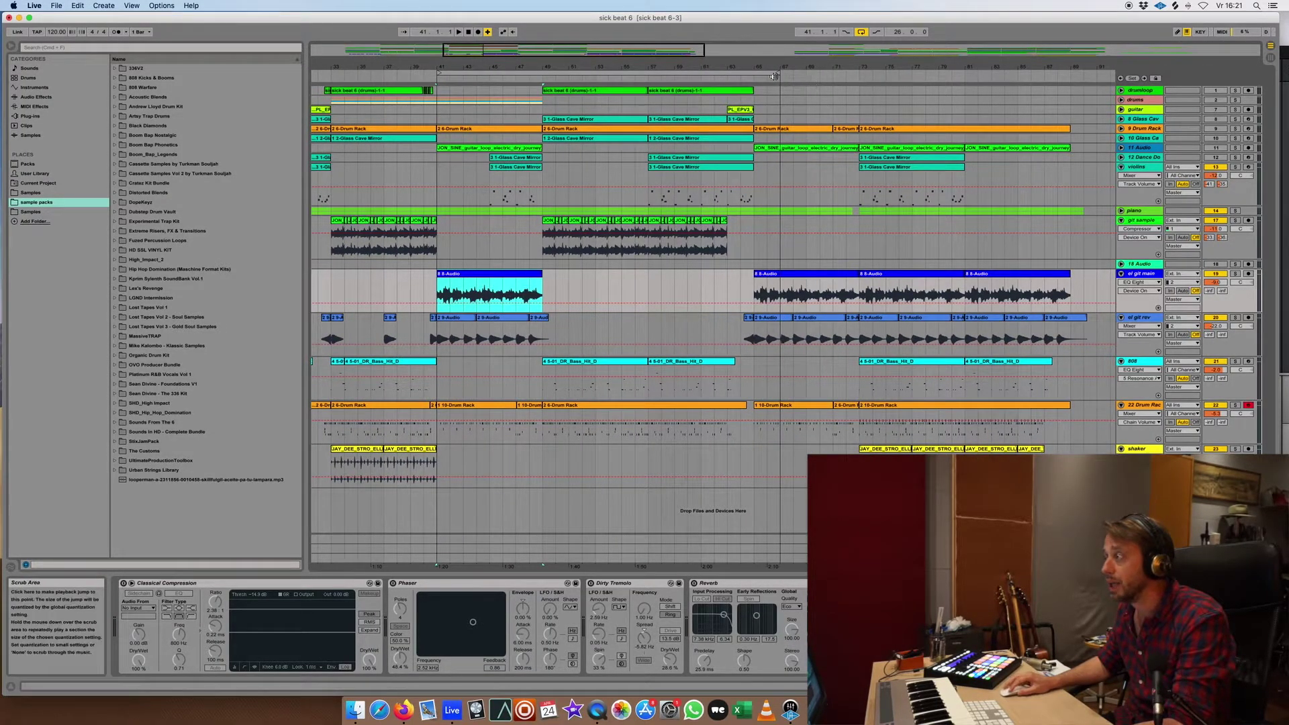
pyautogui.moveTo(776, 74); pyautogui.dragTo(542, 83)
pyautogui.press('space')
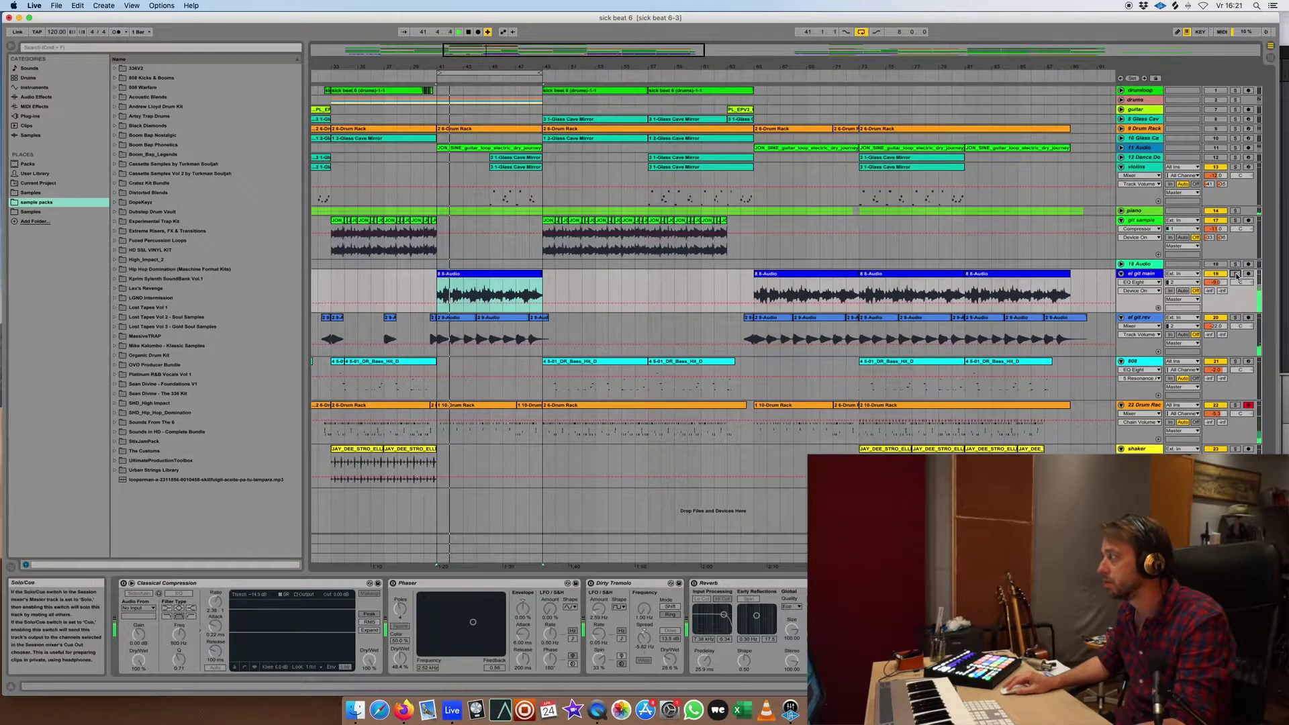
pyautogui.press('Tab')
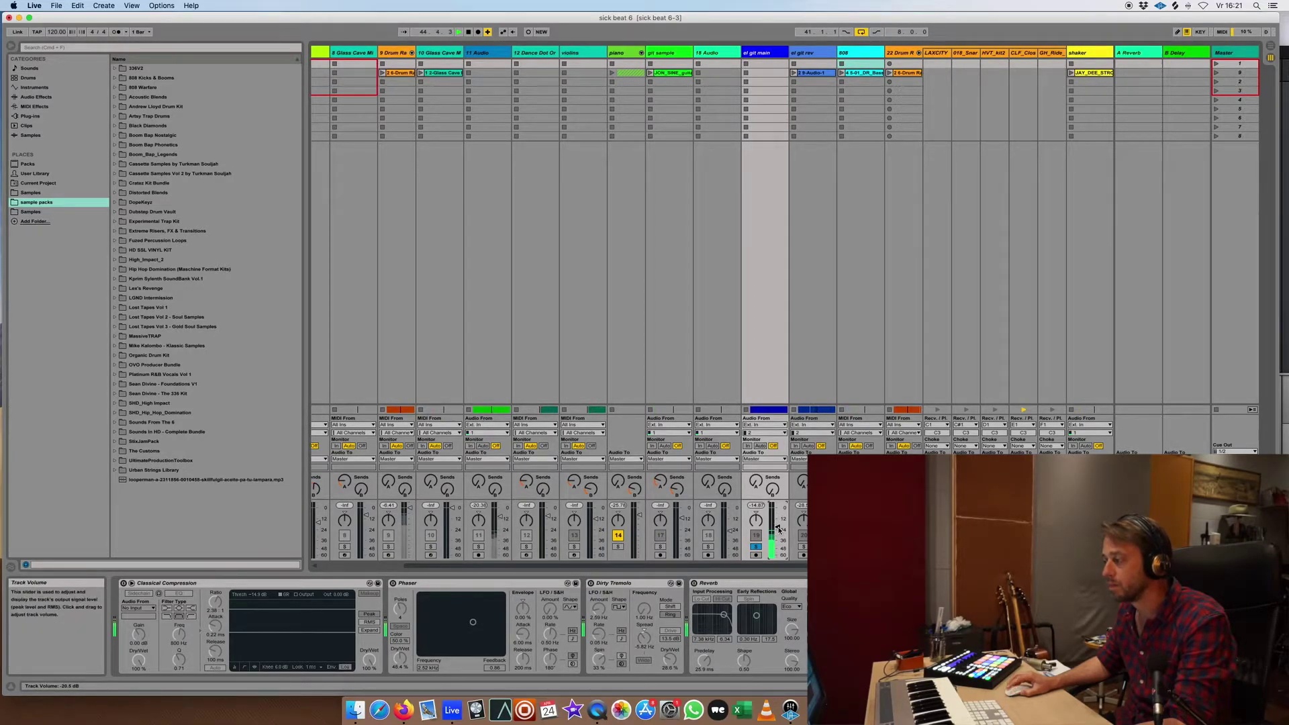
pyautogui.press('Tab')
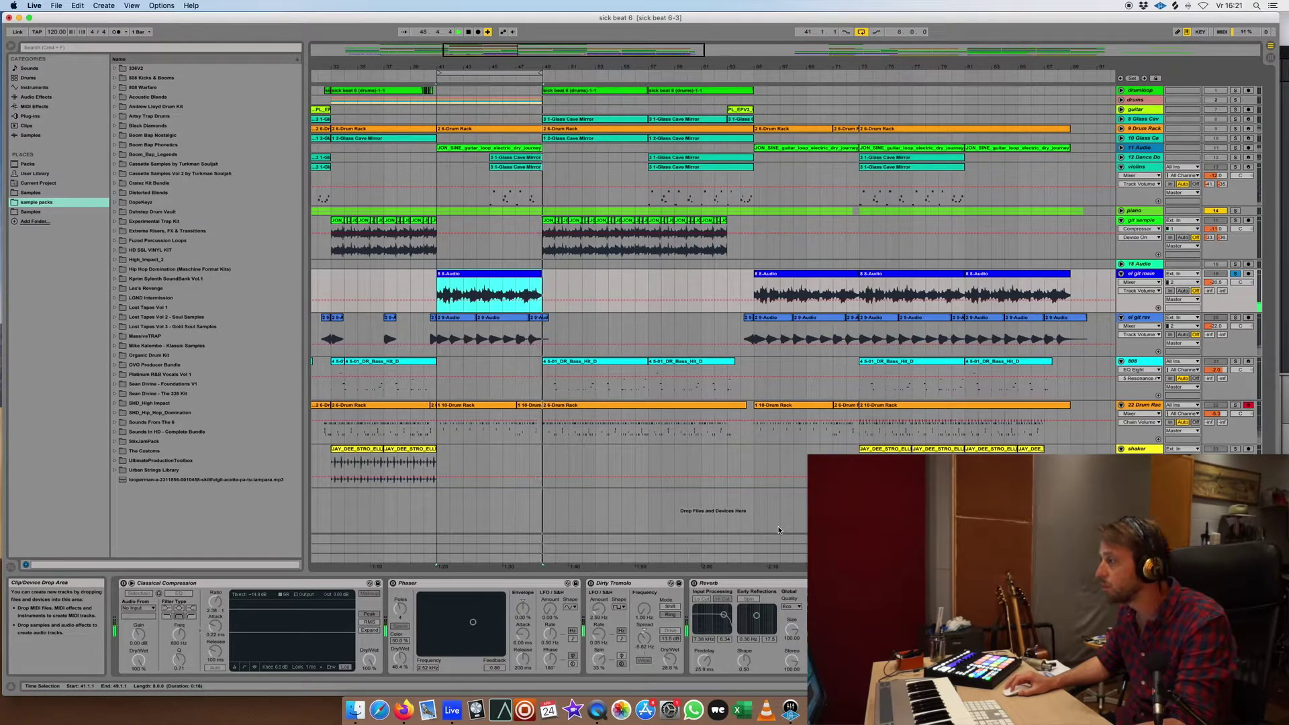
# Enable Classical Compression, Phaser, Dirty Tremolo and Reverb on the el git main track and play the processed guitar.
pyautogui.click(124, 584)
pyautogui.click(393, 583)
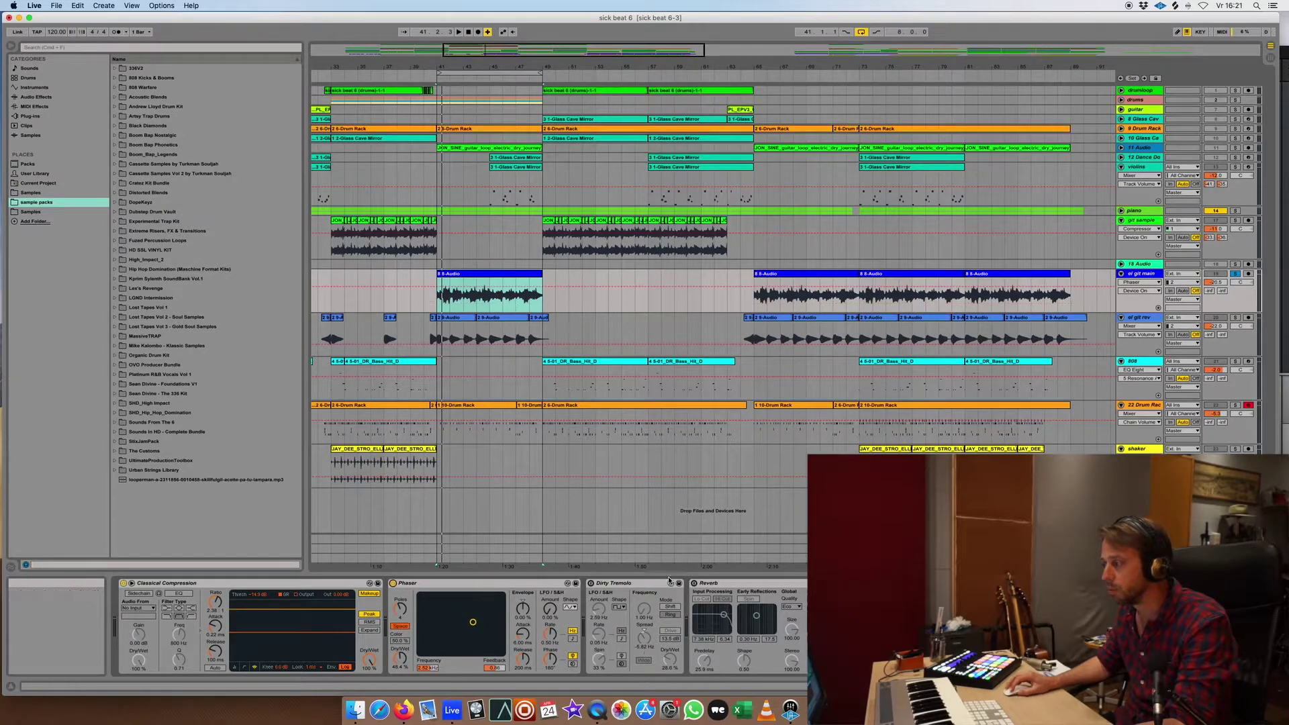
pyautogui.click(590, 582)
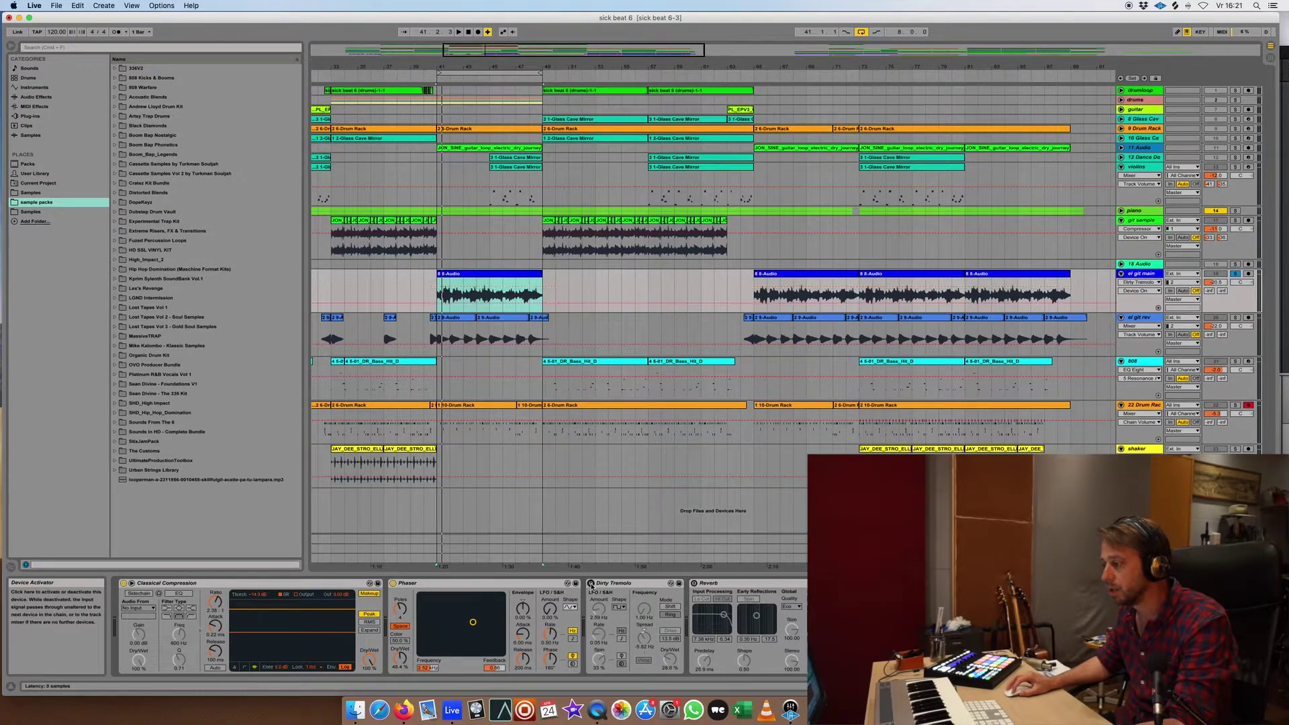
pyautogui.click(694, 583)
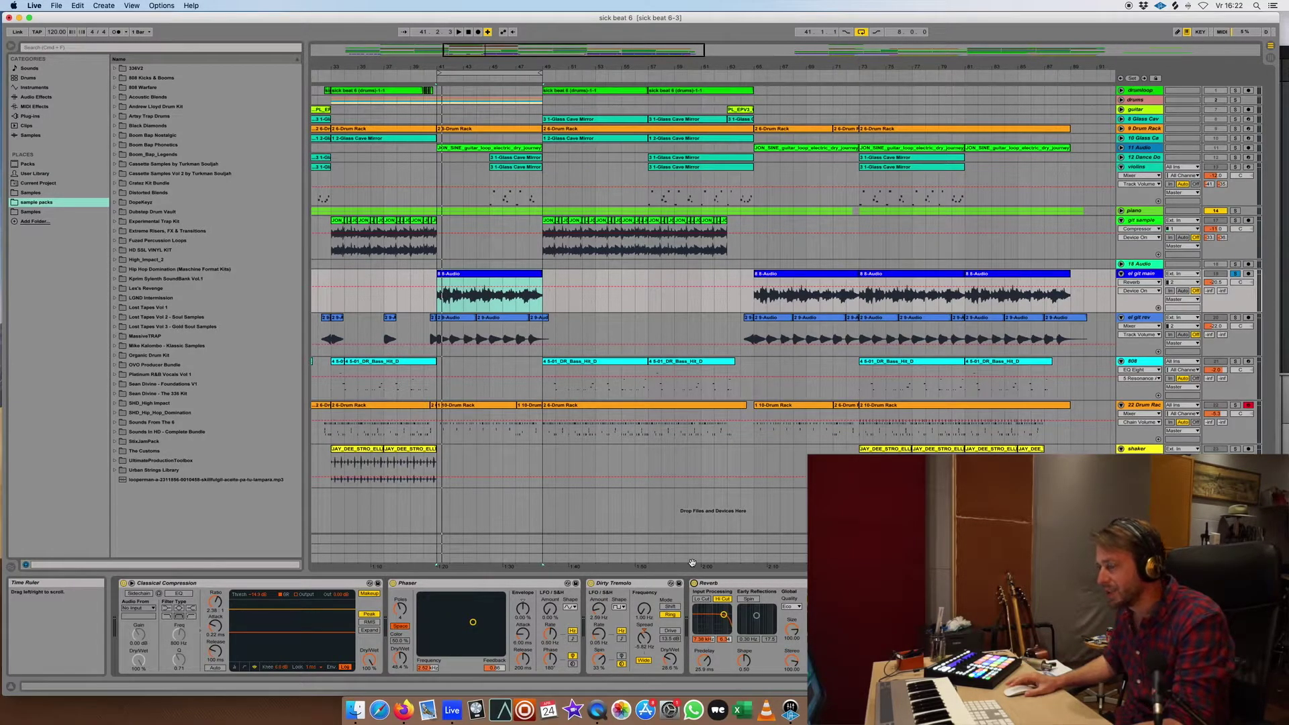
pyautogui.press('space')
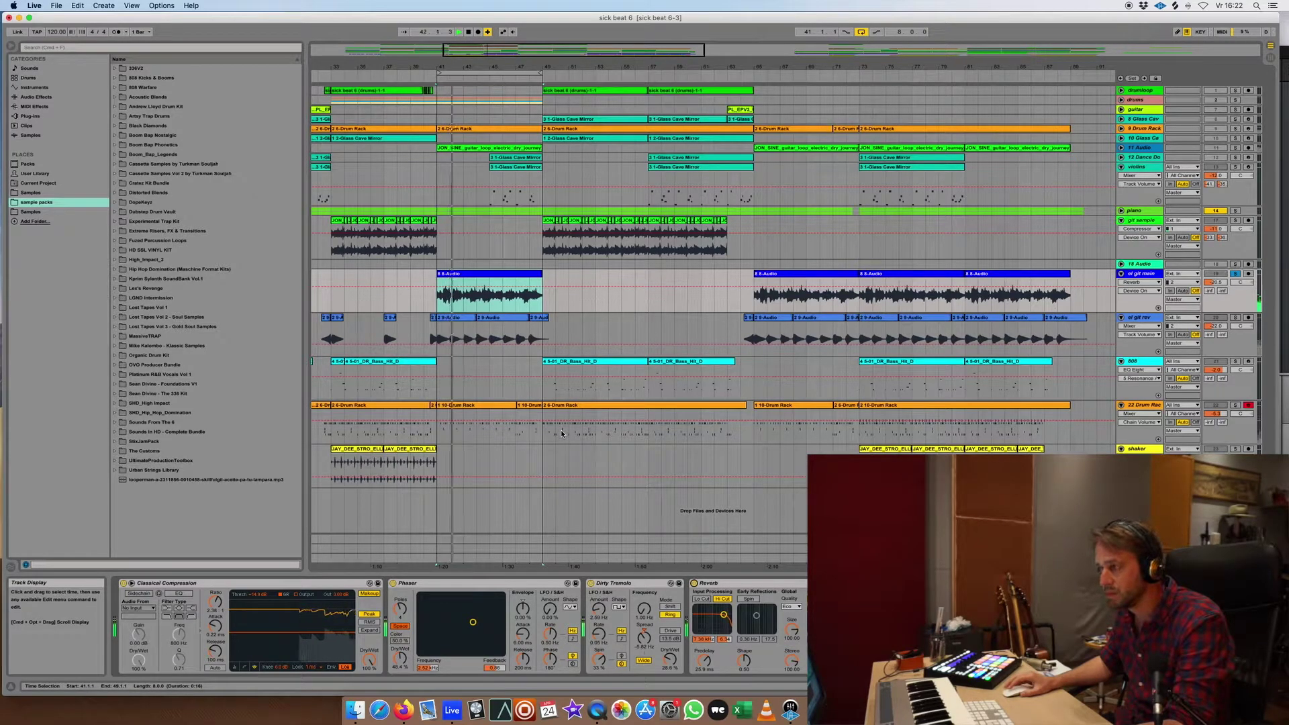
# Stop playback, show the sample details of the el git main clip at bar 41, and play it again.
pyautogui.moveTo(358, 512); pyautogui.dragTo(419, 533)
pyautogui.press('space')
pyautogui.doubleClick(586, 273)
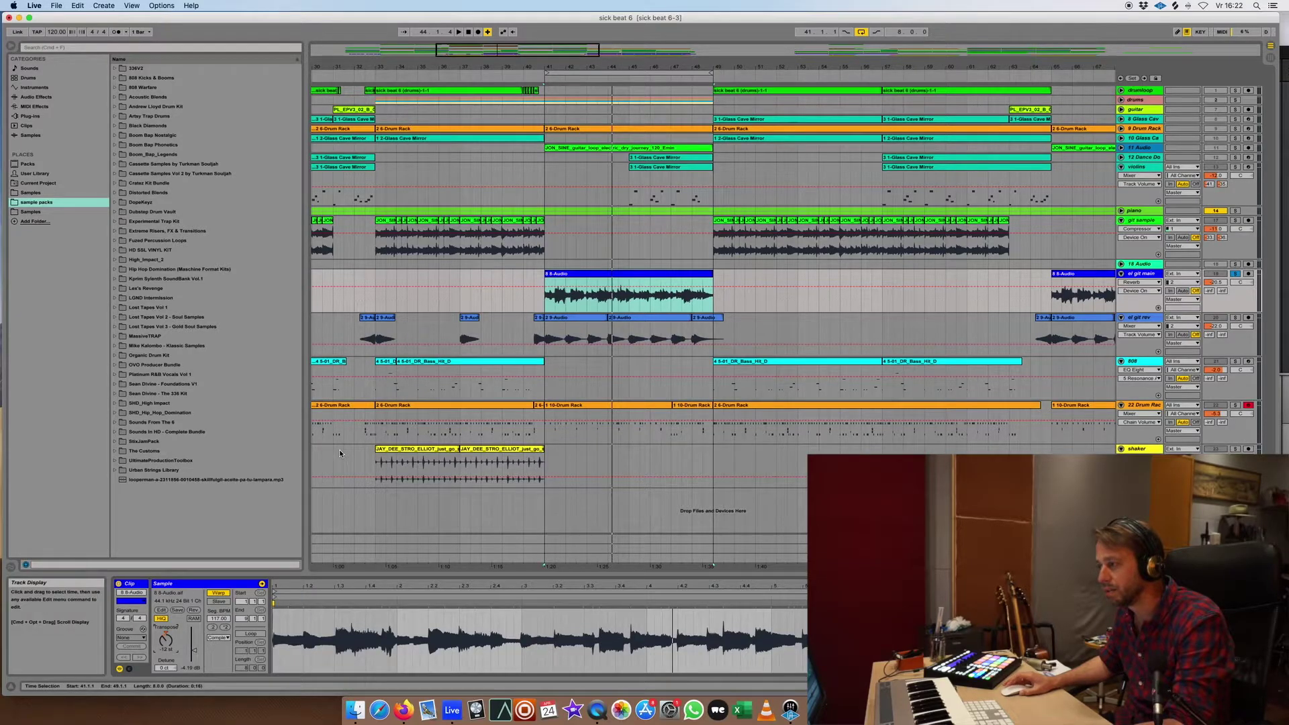
pyautogui.press('space')
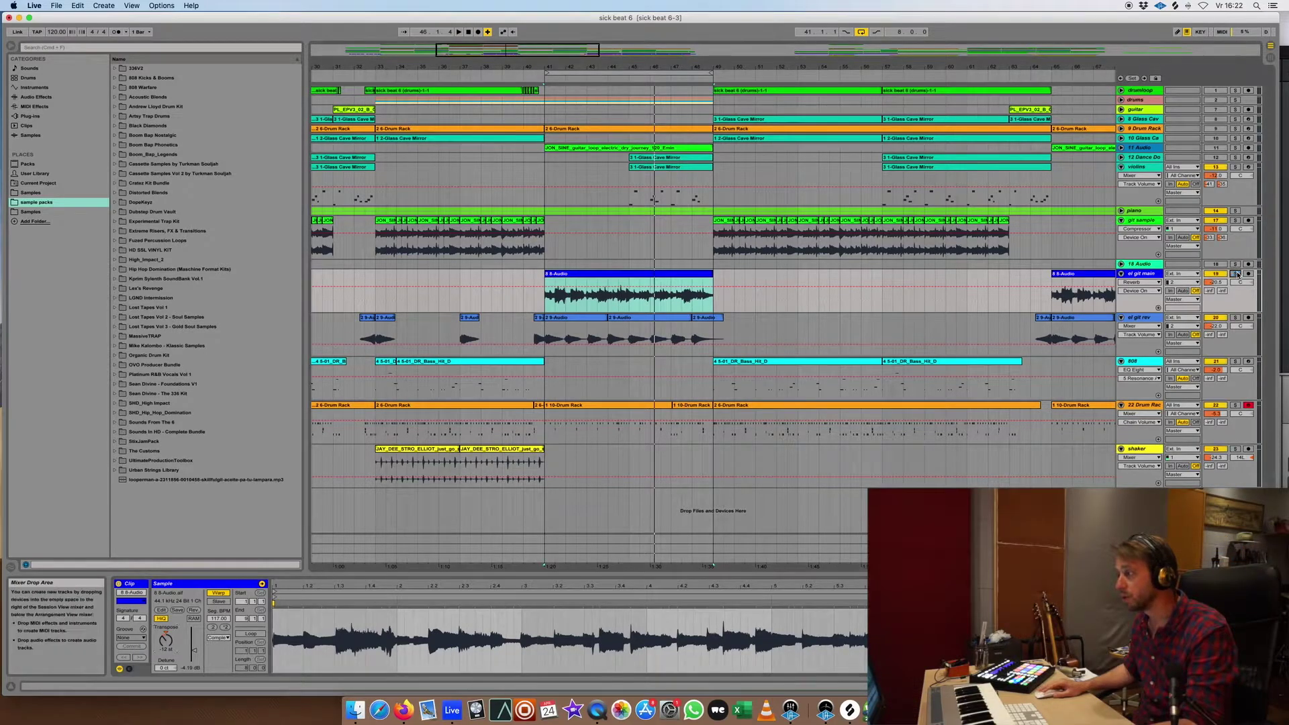
# Solo the el git rev track, show its device chain, bypass EQ Eight, and play its clip from bar 41.
pyautogui.click(568, 336)
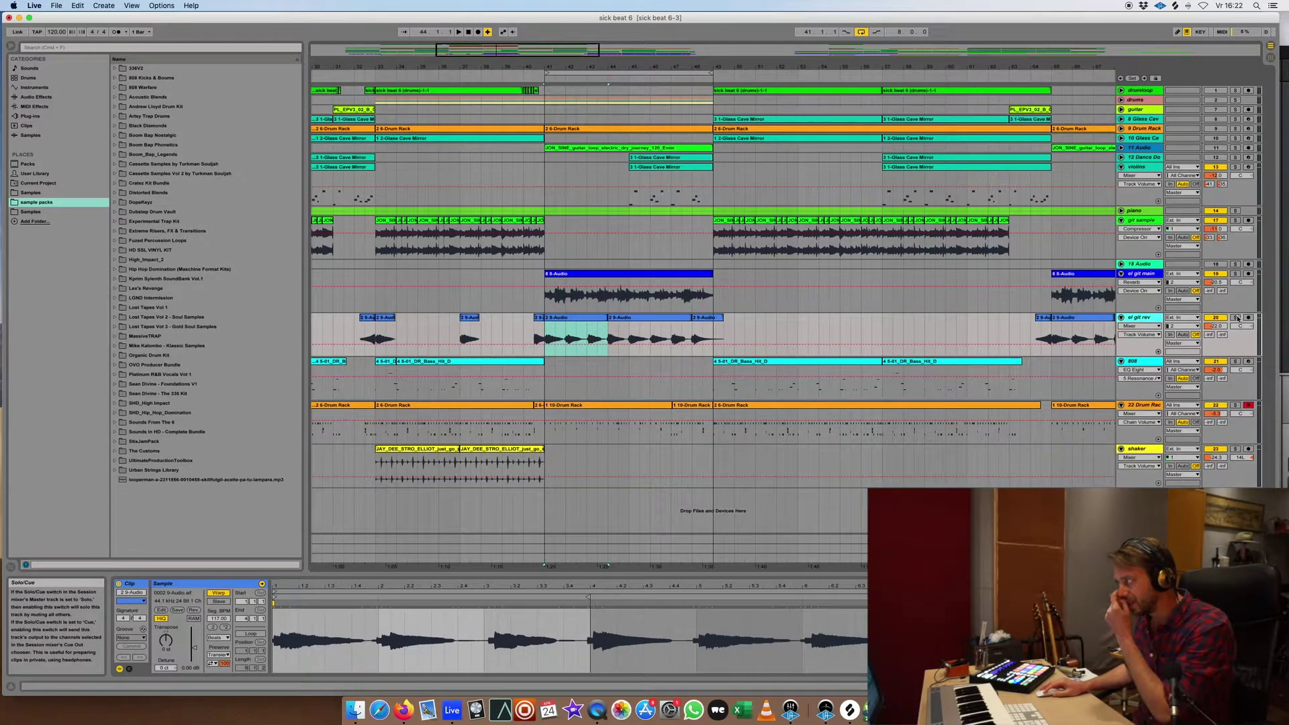
pyautogui.click(1236, 318)
pyautogui.click(650, 679)
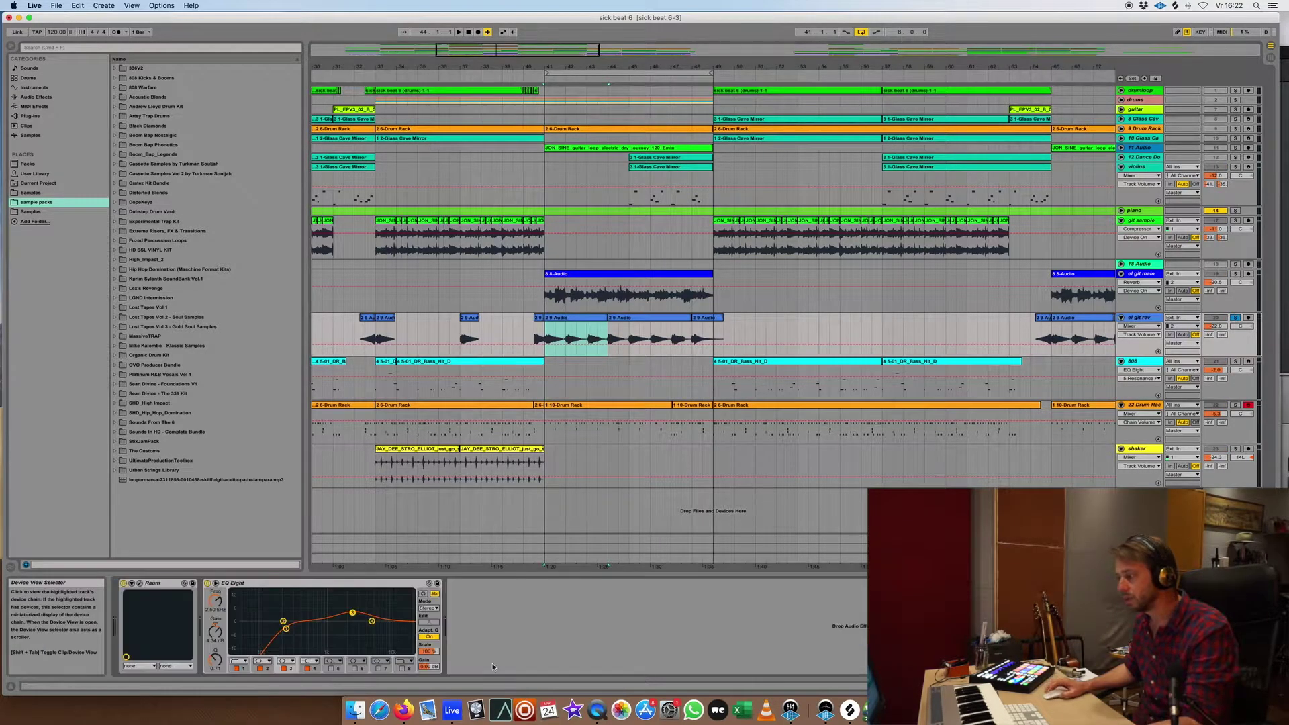
pyautogui.click(207, 584)
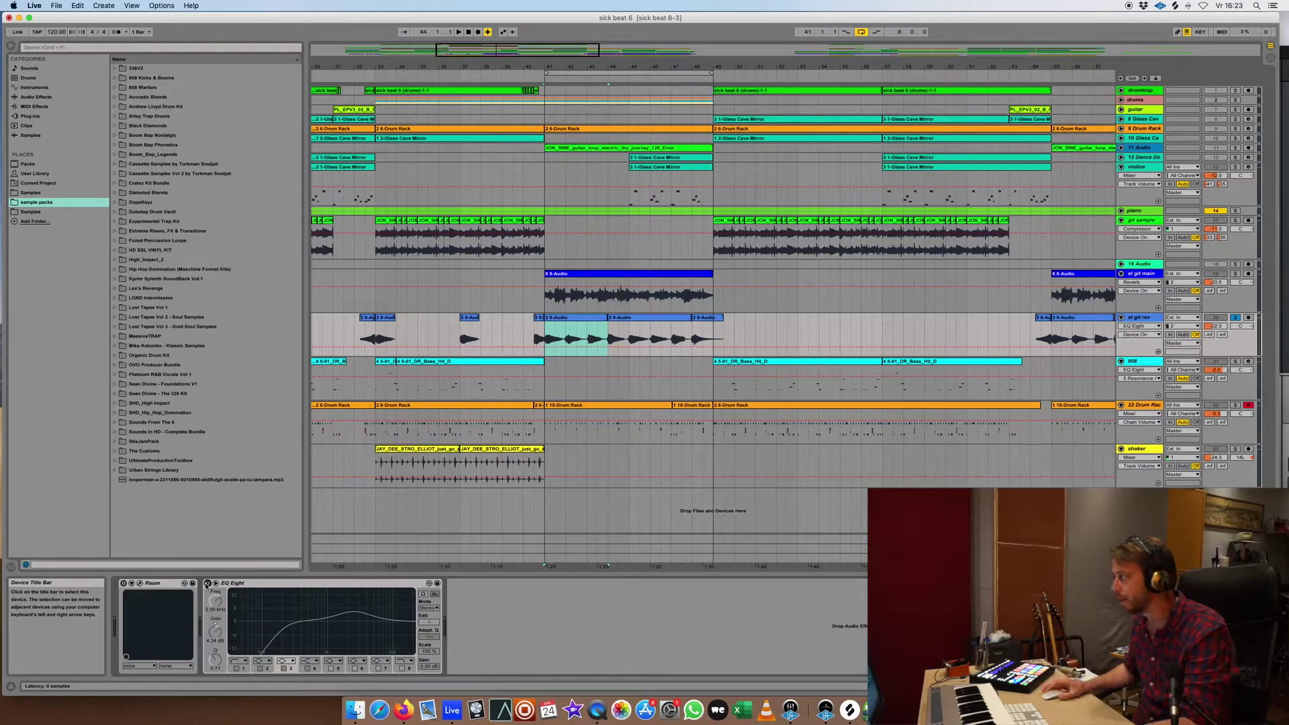
pyautogui.press('space')
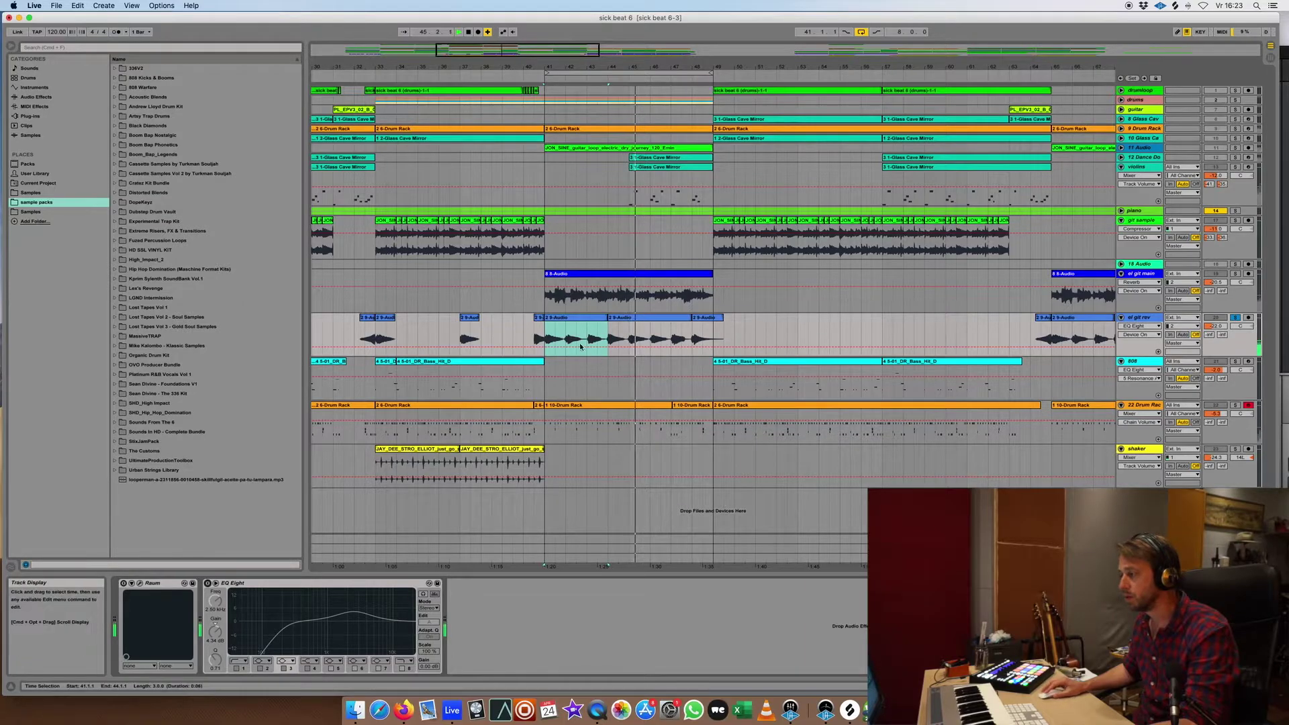
# Enable Raum on the el git rev track and list the Audio Units plug-ins in the browser.
pyautogui.click(123, 584)
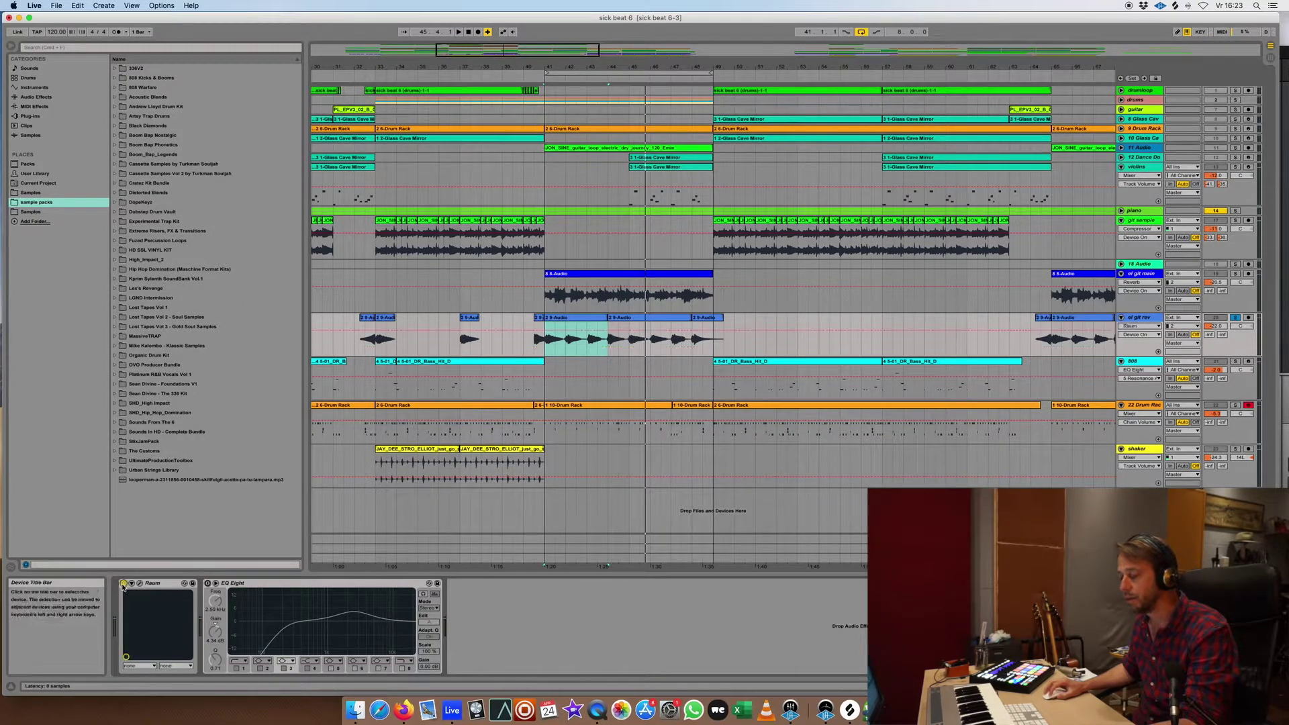
pyautogui.click(158, 586)
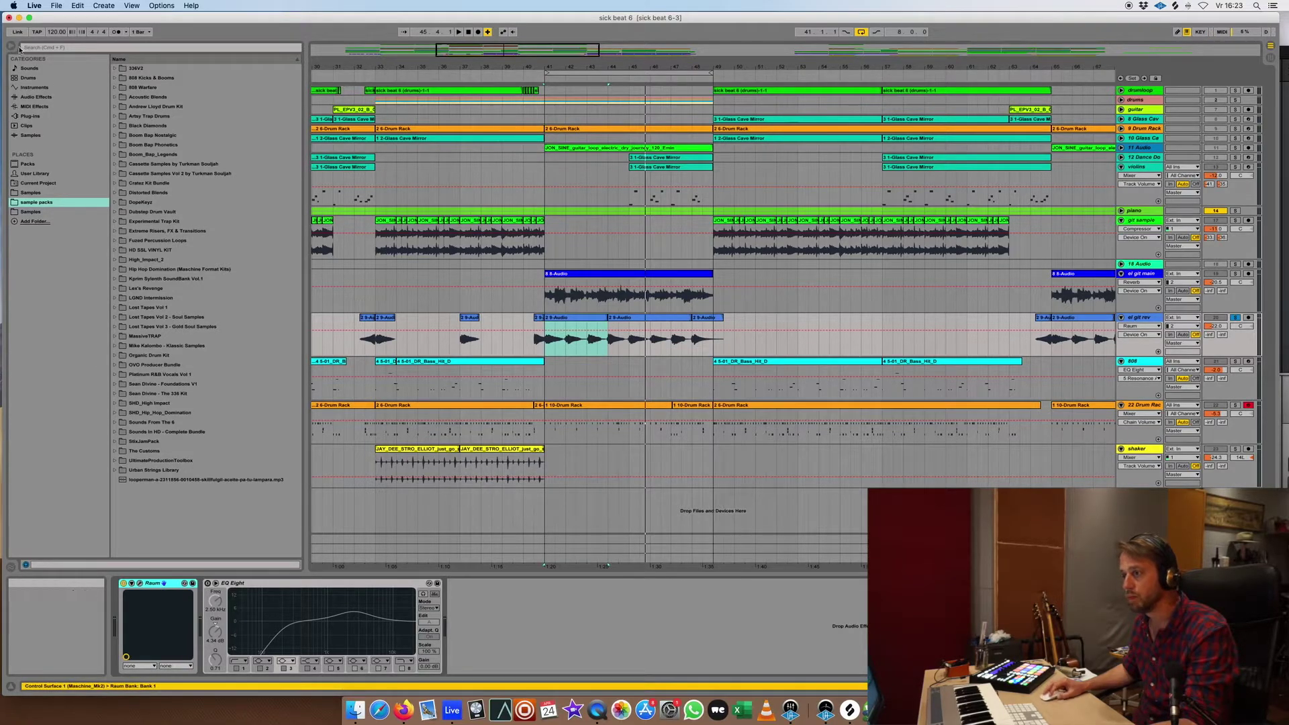
pyautogui.click(43, 118)
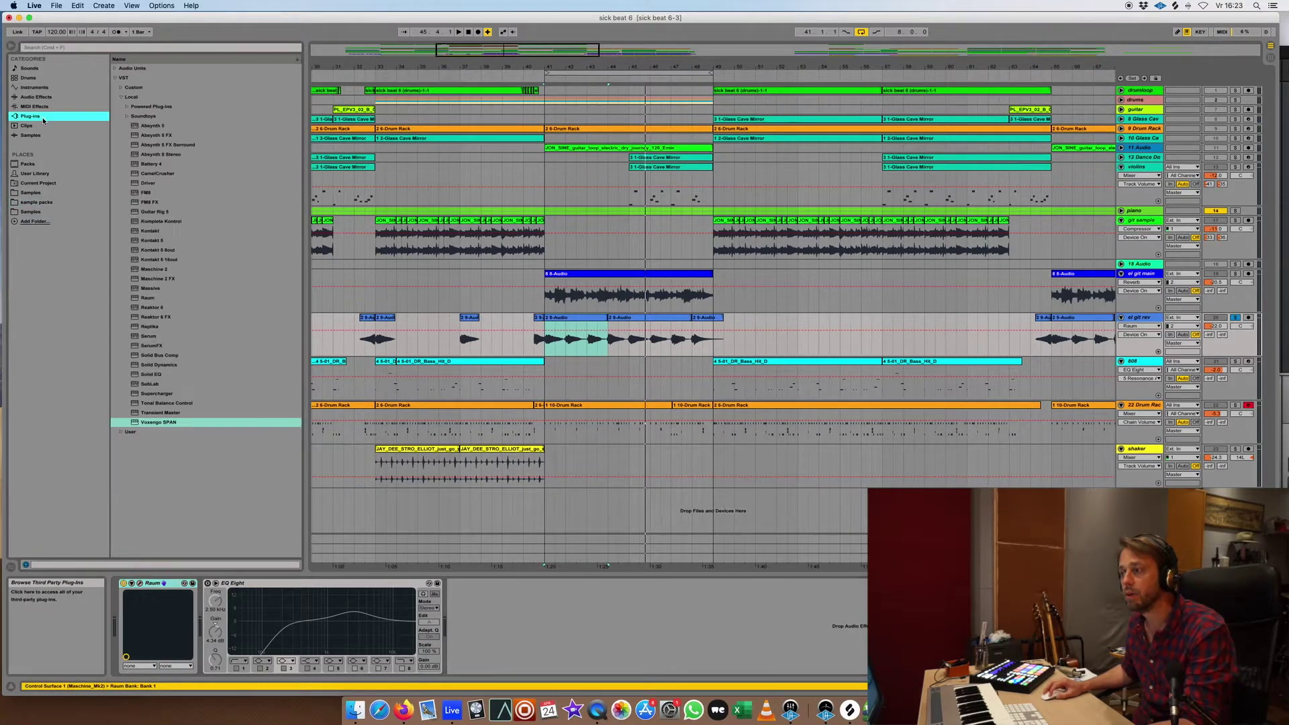
pyautogui.click(116, 78)
pyautogui.click(115, 68)
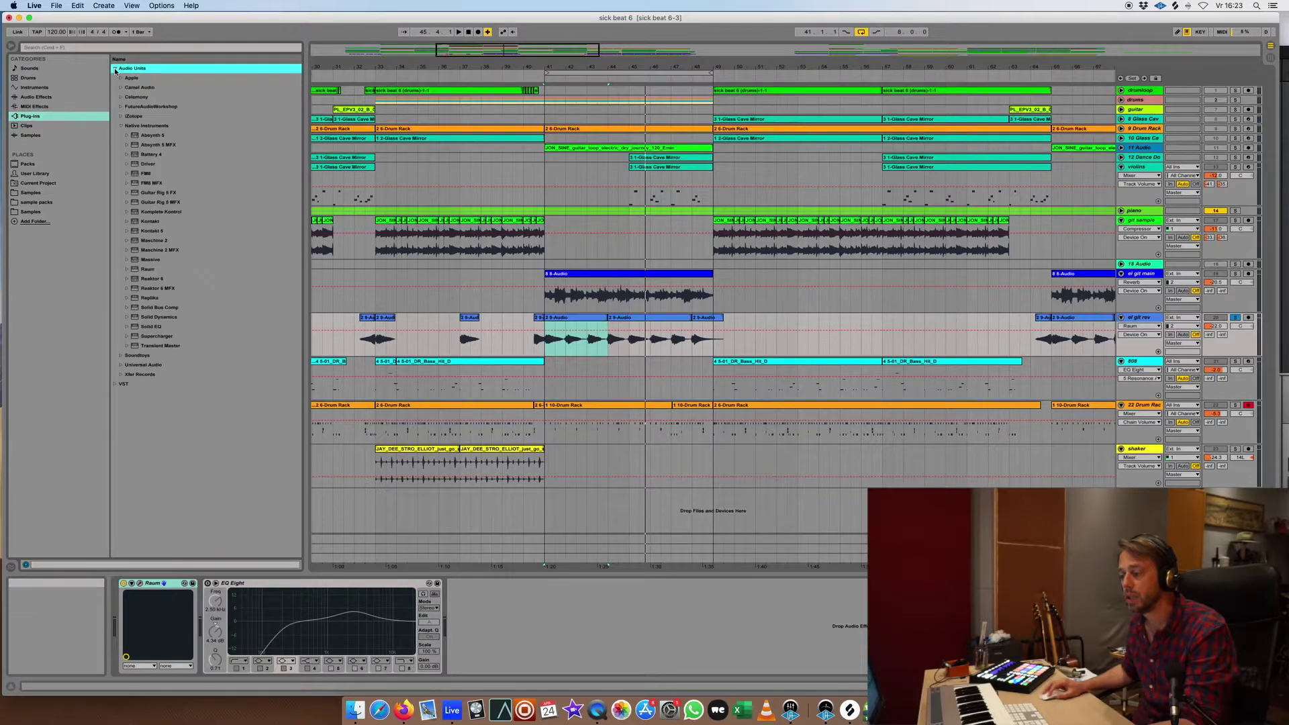
# Show Raum's plug-in window, move it clear of the window's upper edge, and re-enable EQ Eight on the el git rev track.
pyautogui.click(141, 584)
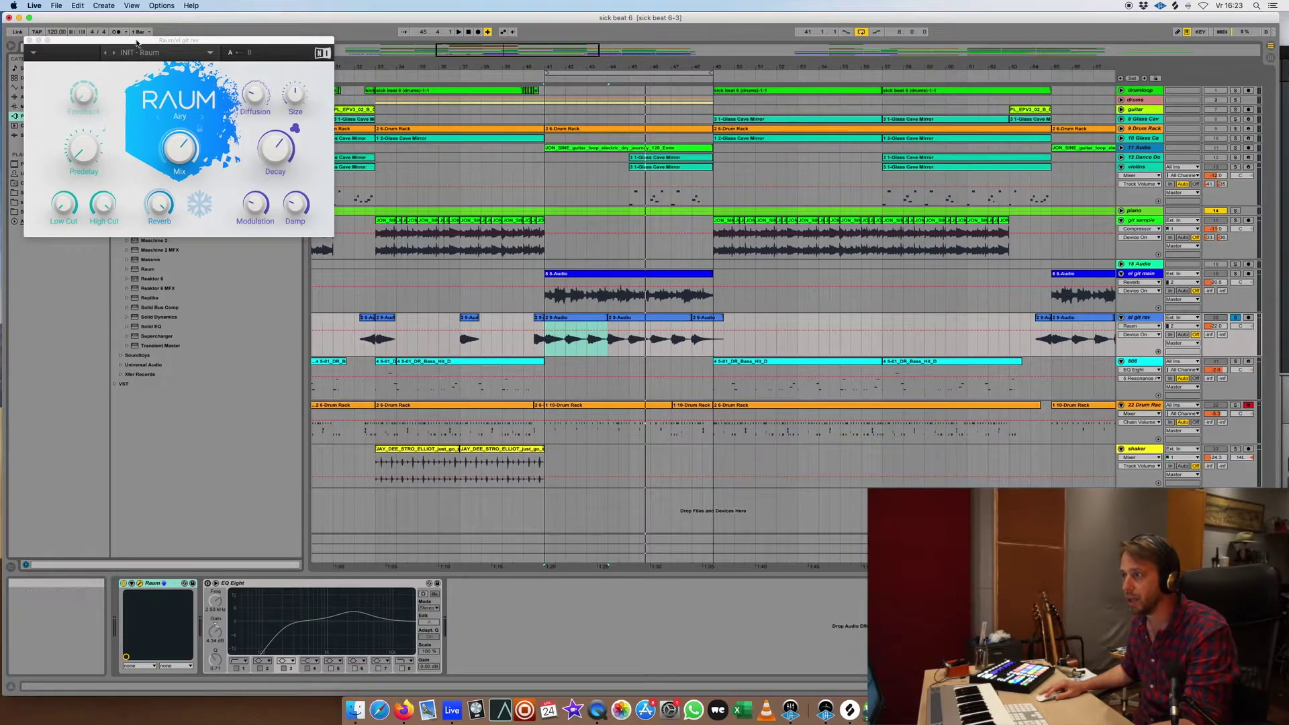
pyautogui.moveTo(137, 42); pyautogui.dragTo(142, 81)
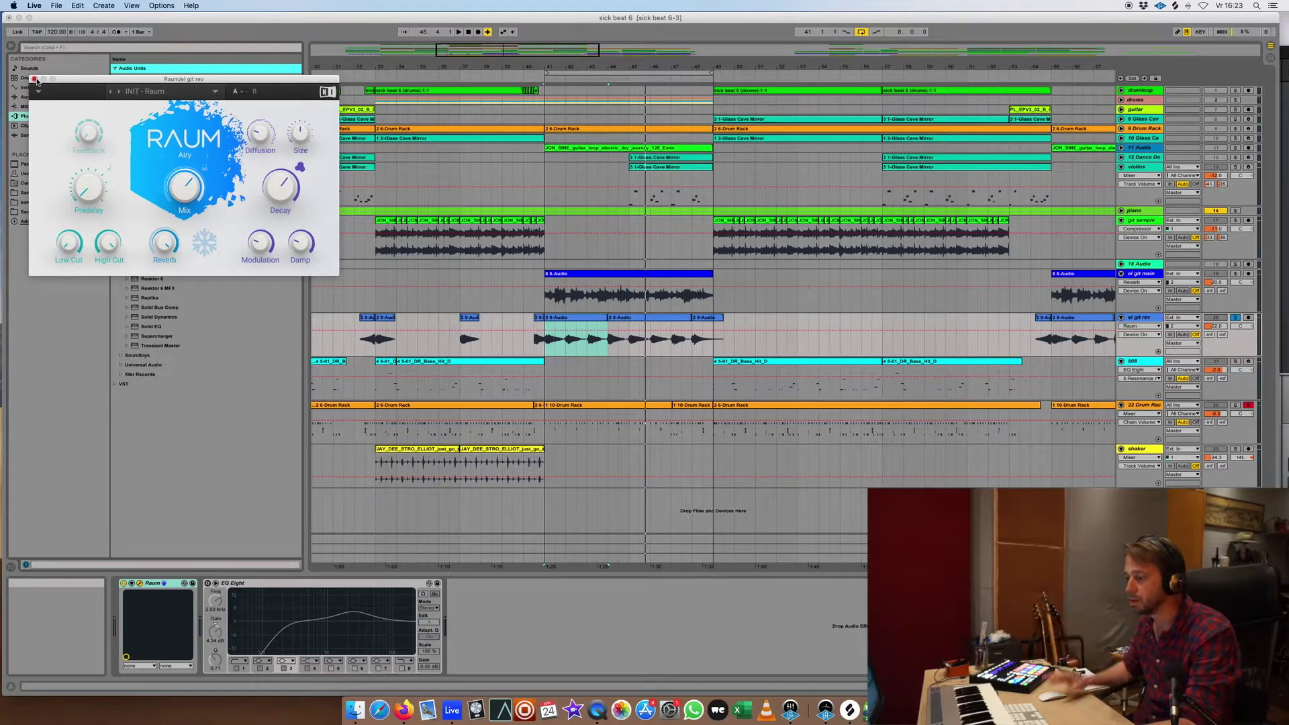
pyautogui.click(208, 586)
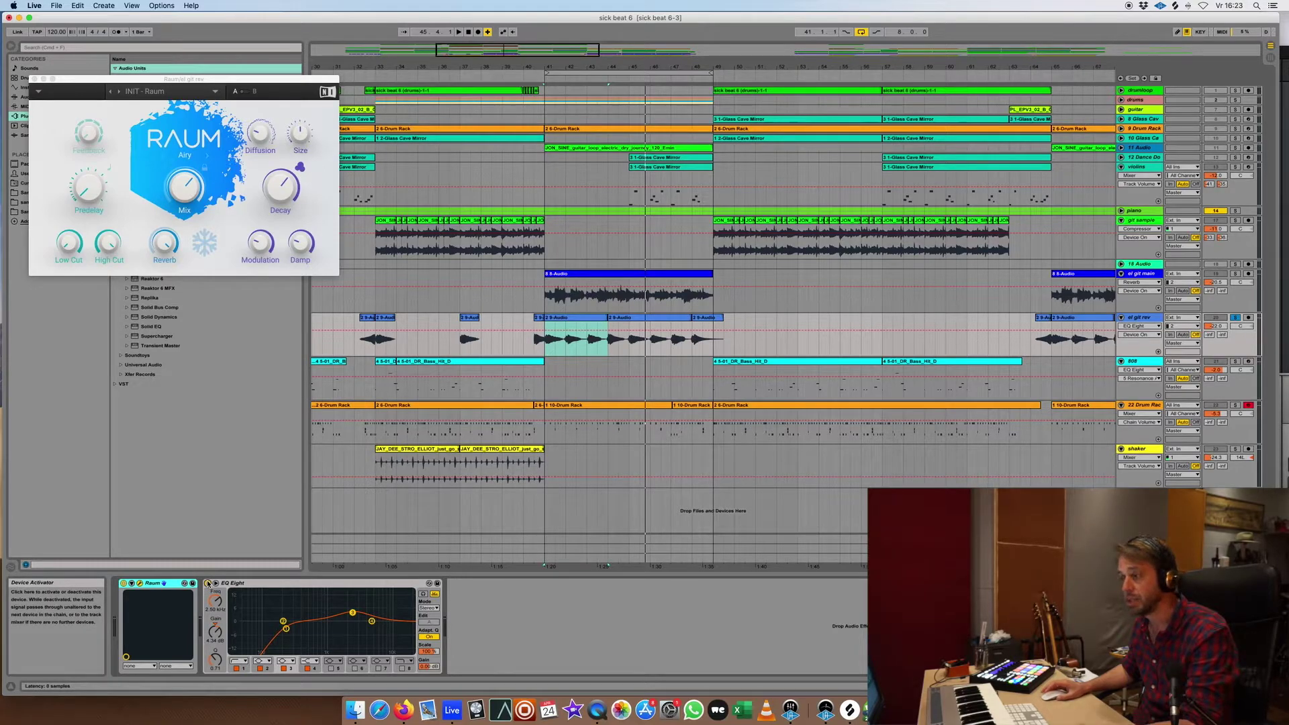
# Play the el git main and el git rev tracks together from bar 41 and close the Raum plug-in window.
pyautogui.press('space')
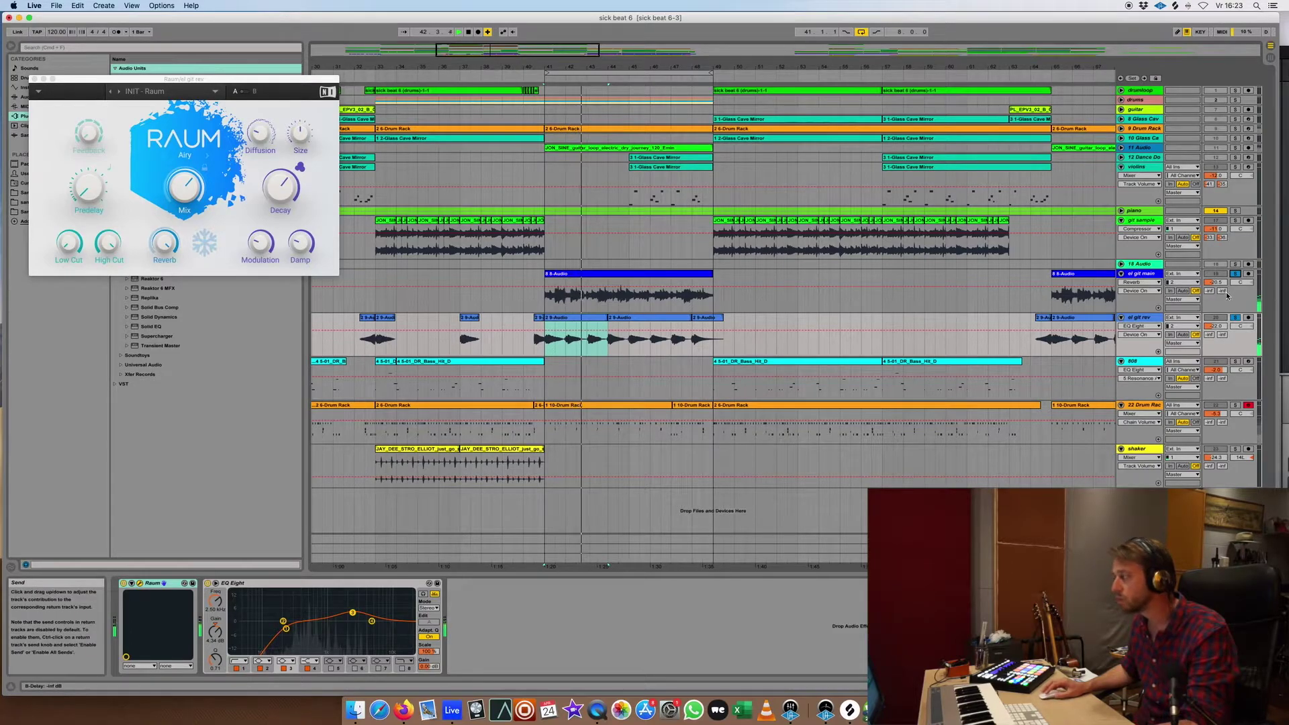
pyautogui.click(34, 79)
pyautogui.moveTo(804, 252); pyautogui.dragTo(1114, 252)
pyautogui.moveTo(643, 66); pyautogui.dragTo(644, 41)
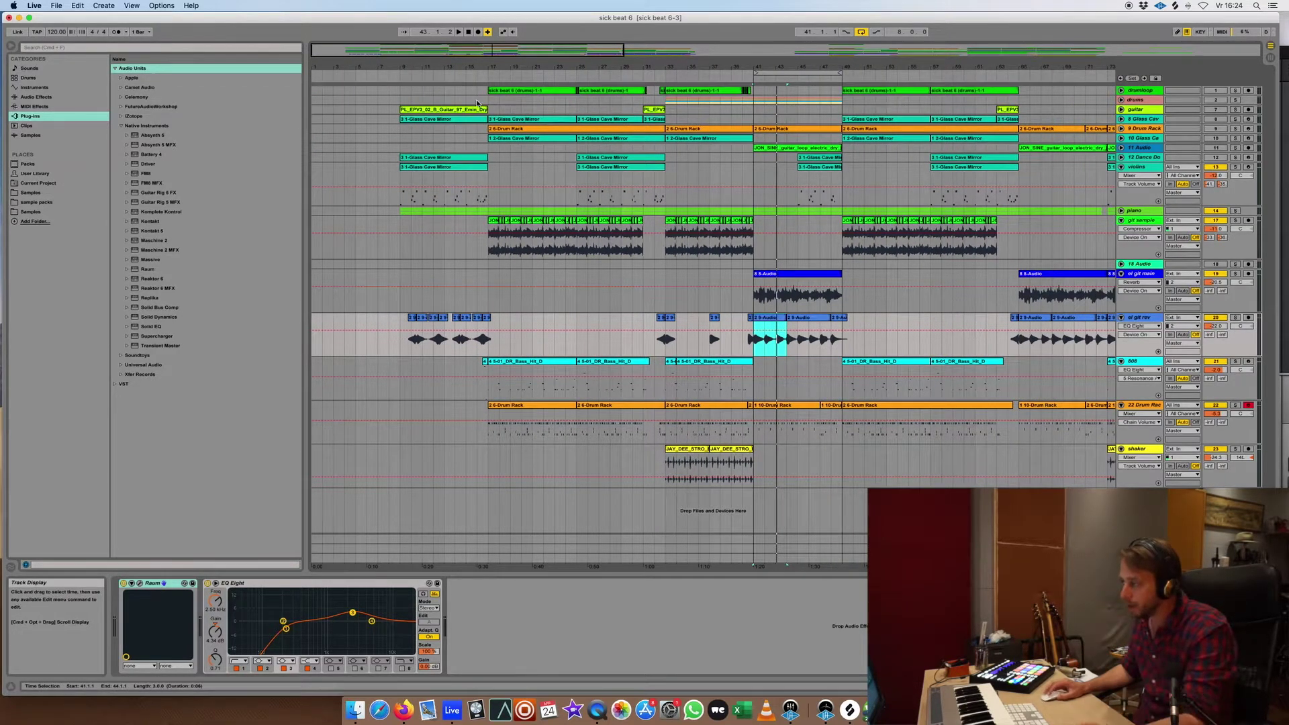
# Unfold the Dance Dot Org track, move the loop to its clip at bar 25, and play the track soloed.
pyautogui.click(635, 196)
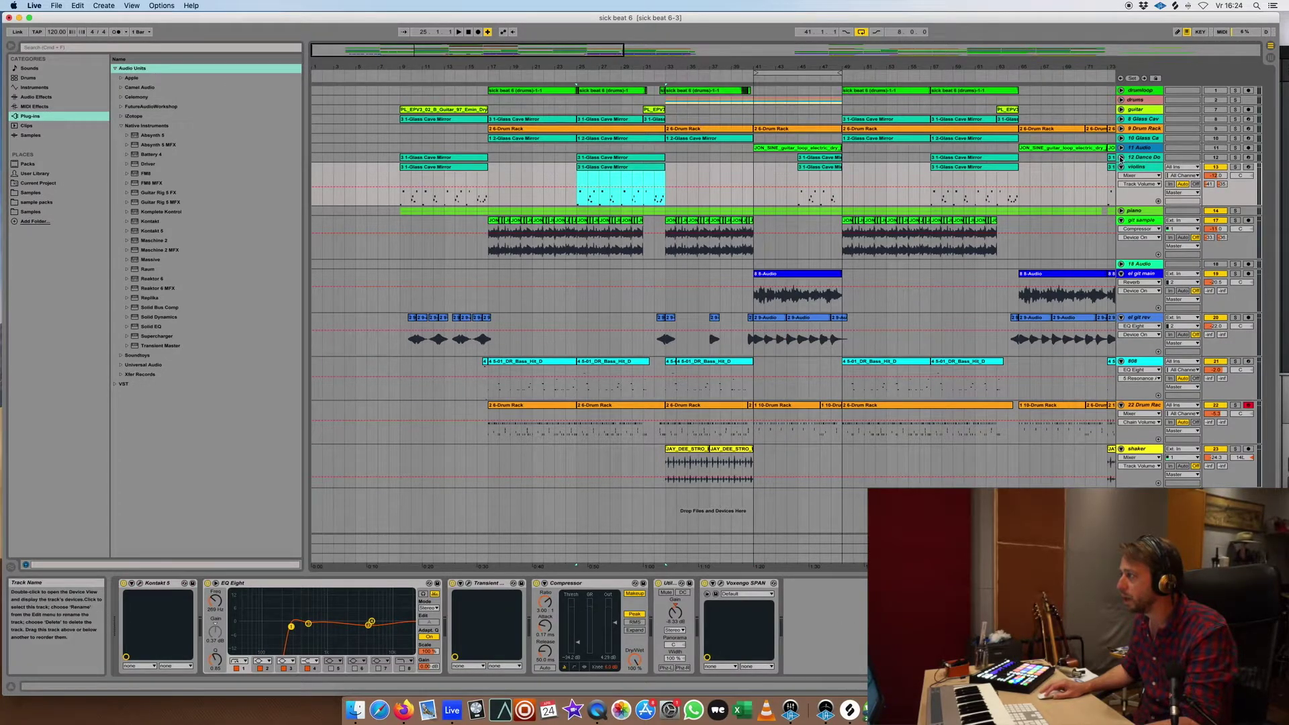
pyautogui.click(1143, 158)
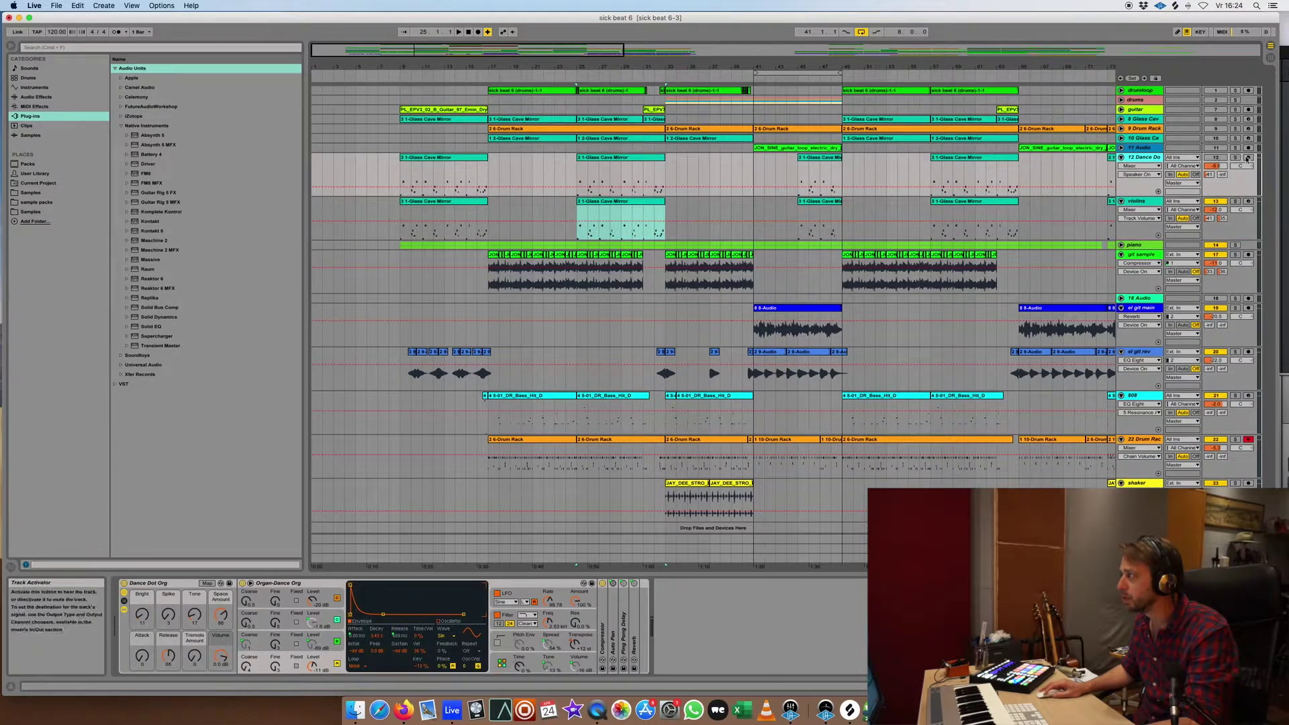
pyautogui.click(635, 158)
pyautogui.moveTo(825, 73); pyautogui.dragTo(592, 74)
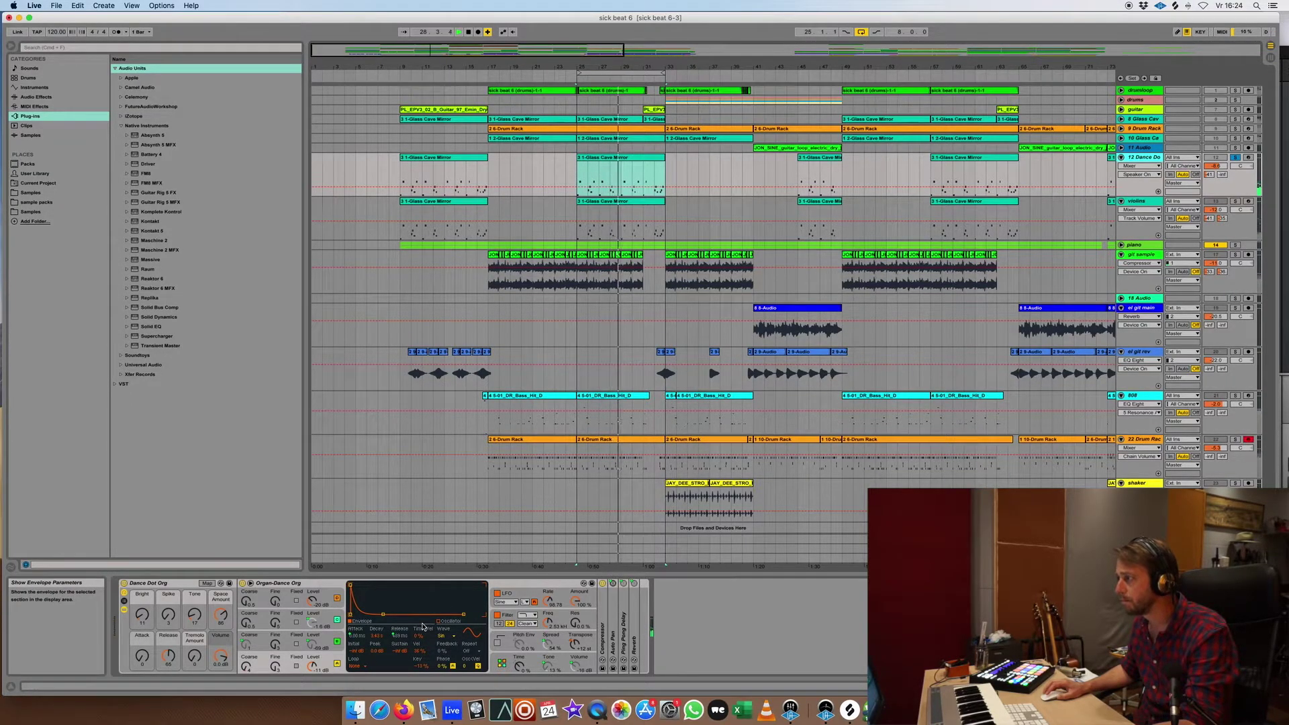
pyautogui.click(1235, 157)
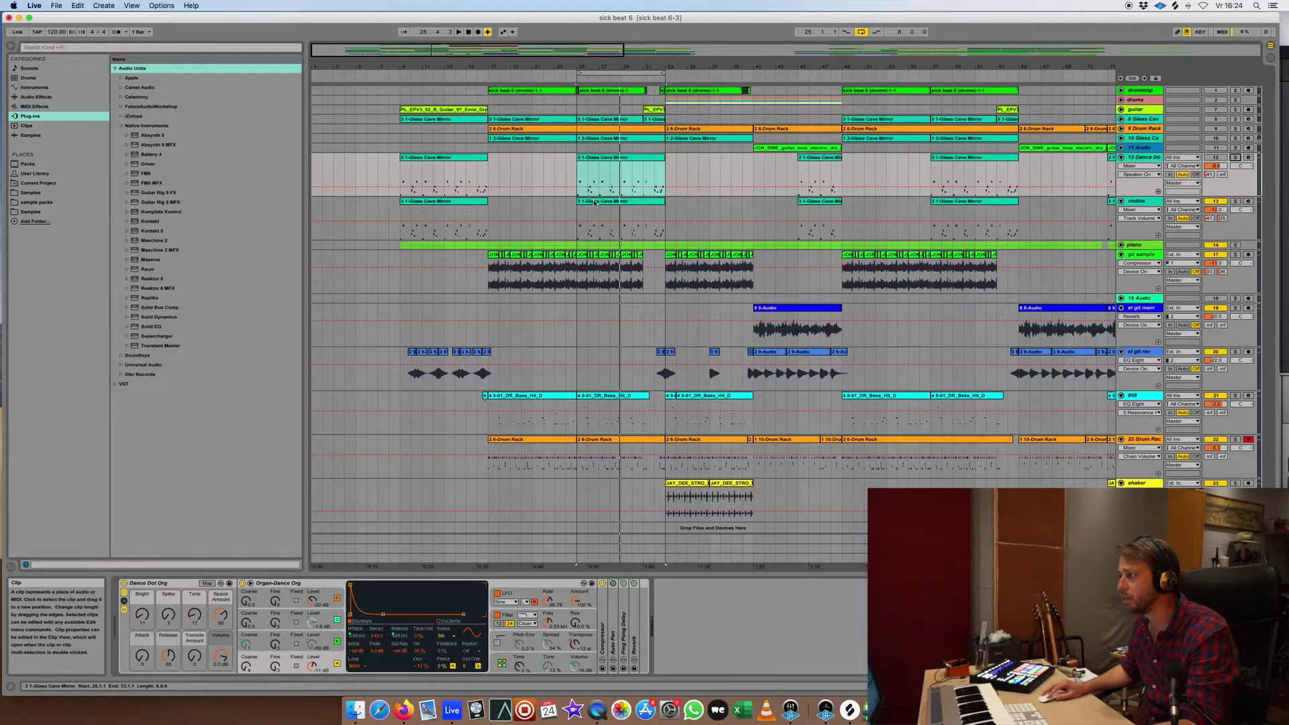
# Solo the violins track, look through its Kontakt 5 instrument window and library list, and play its part from bar 25.
pyautogui.press('Down')
pyautogui.click(1235, 201)
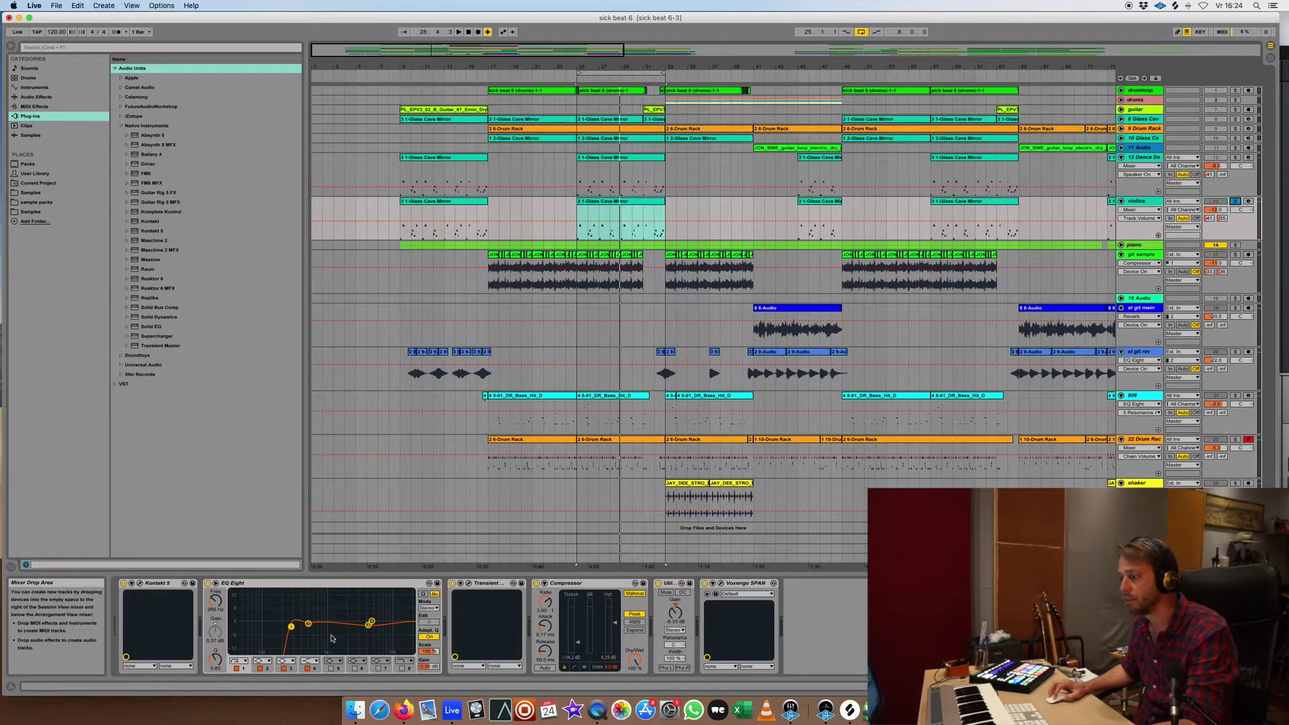
pyautogui.click(141, 584)
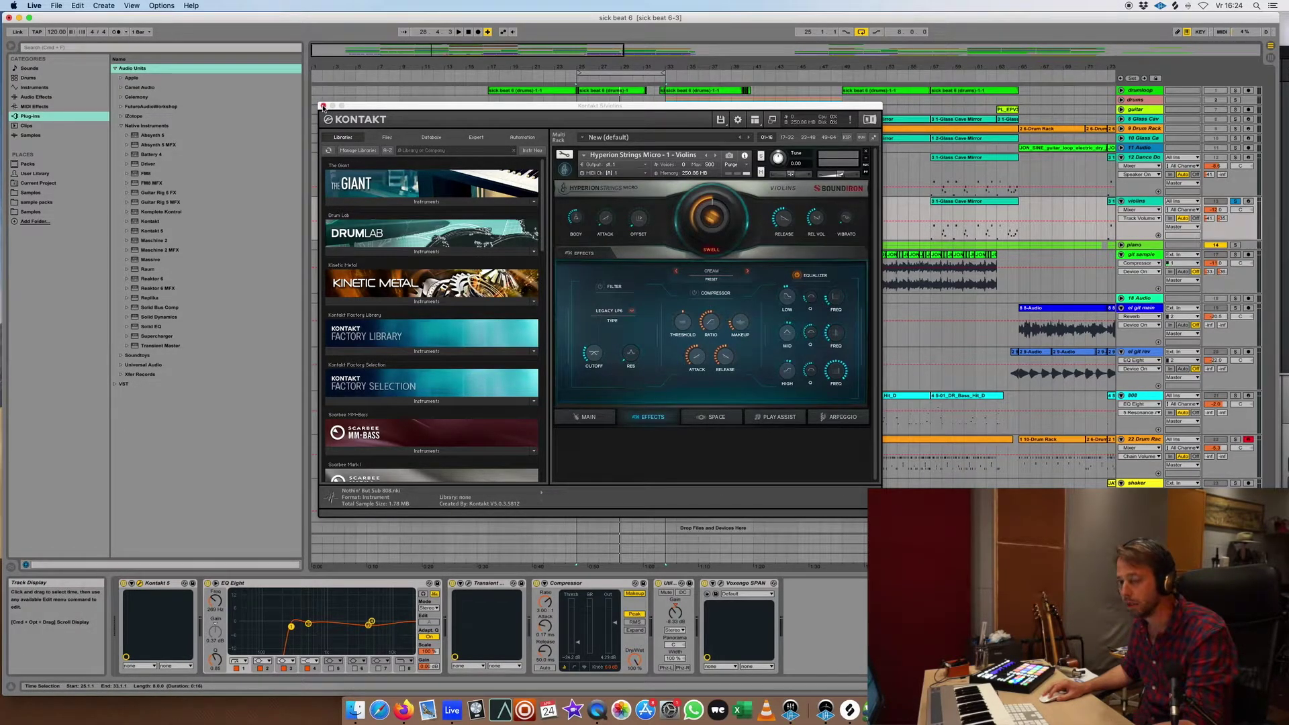
pyautogui.scroll(-10, 434, 279)
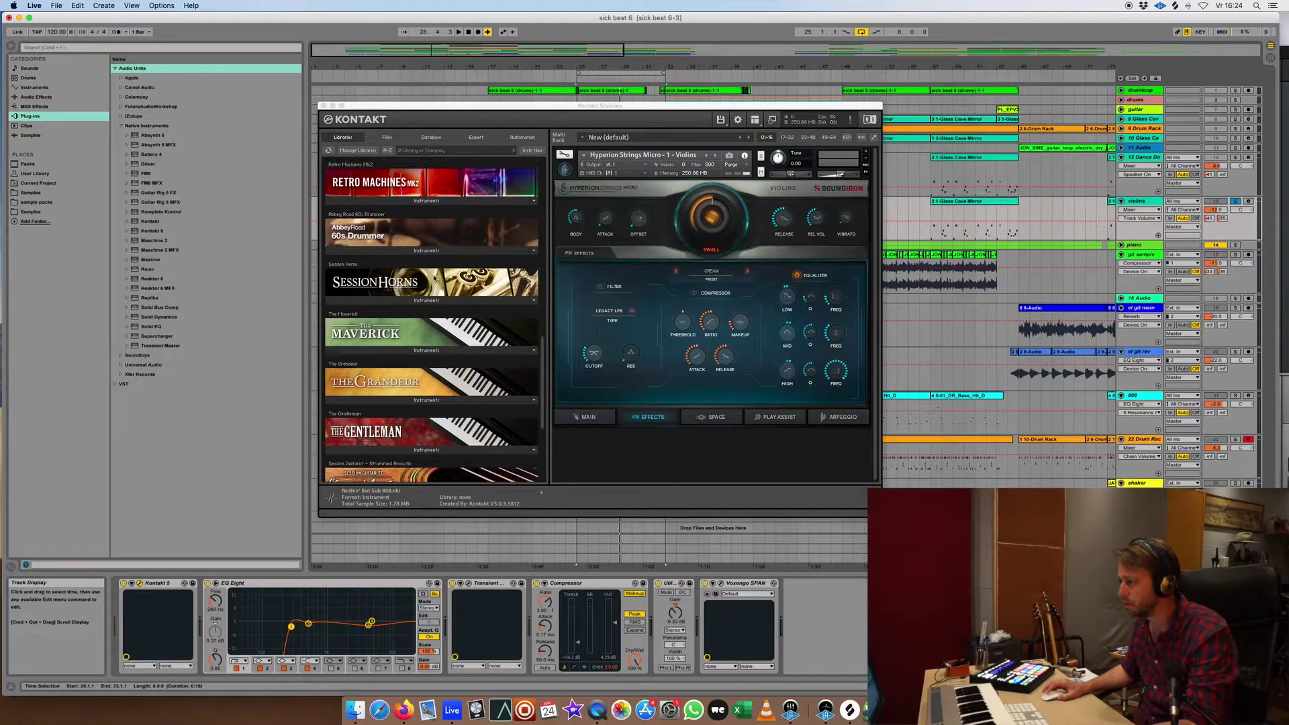
pyautogui.click(323, 106)
pyautogui.press('space')
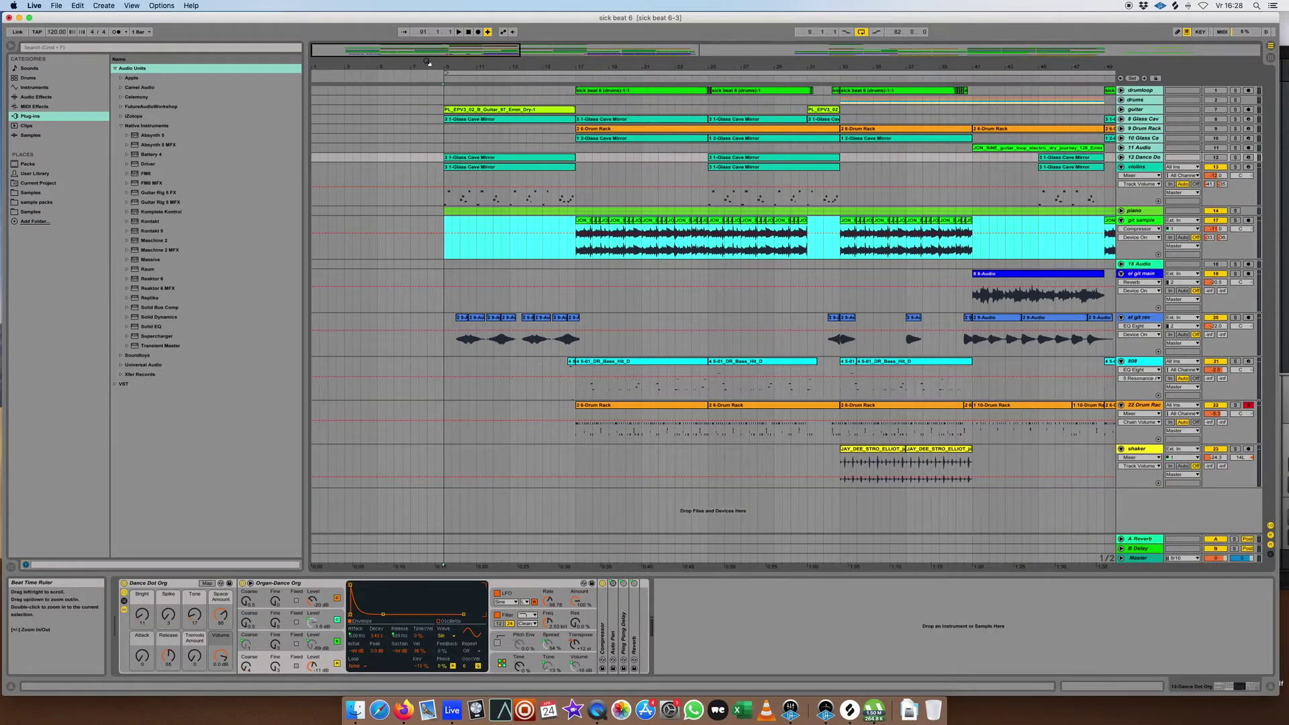
# Show the device chains of the violins and el git rev tracks, and briefly unfold the piano group to show its two tracks.
pyautogui.click(1141, 167)
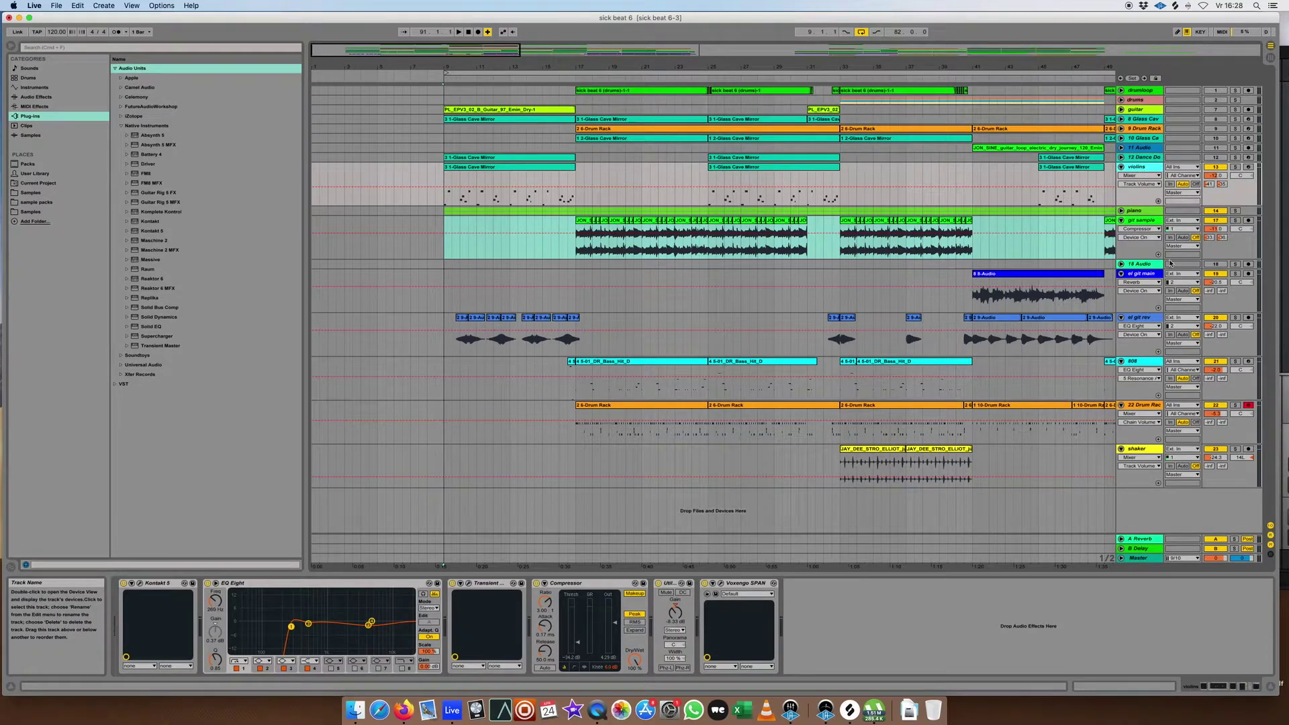
pyautogui.click(1143, 319)
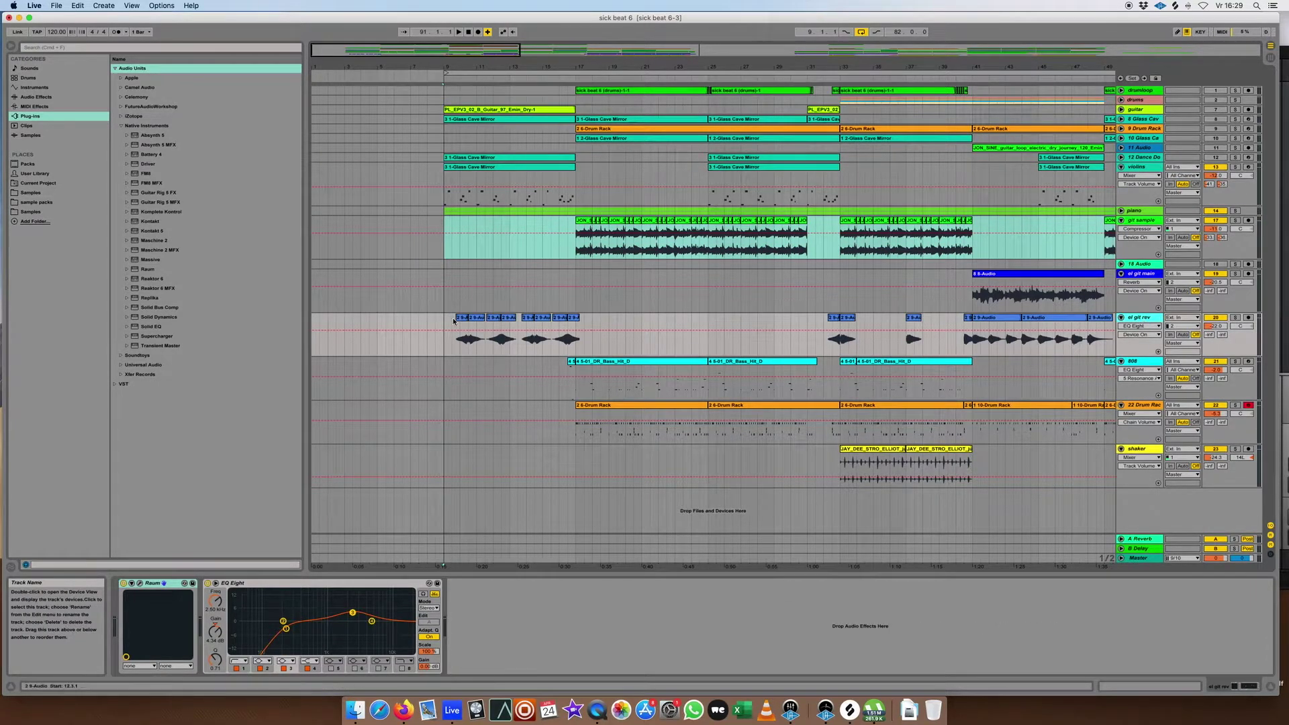
pyautogui.click(983, 320)
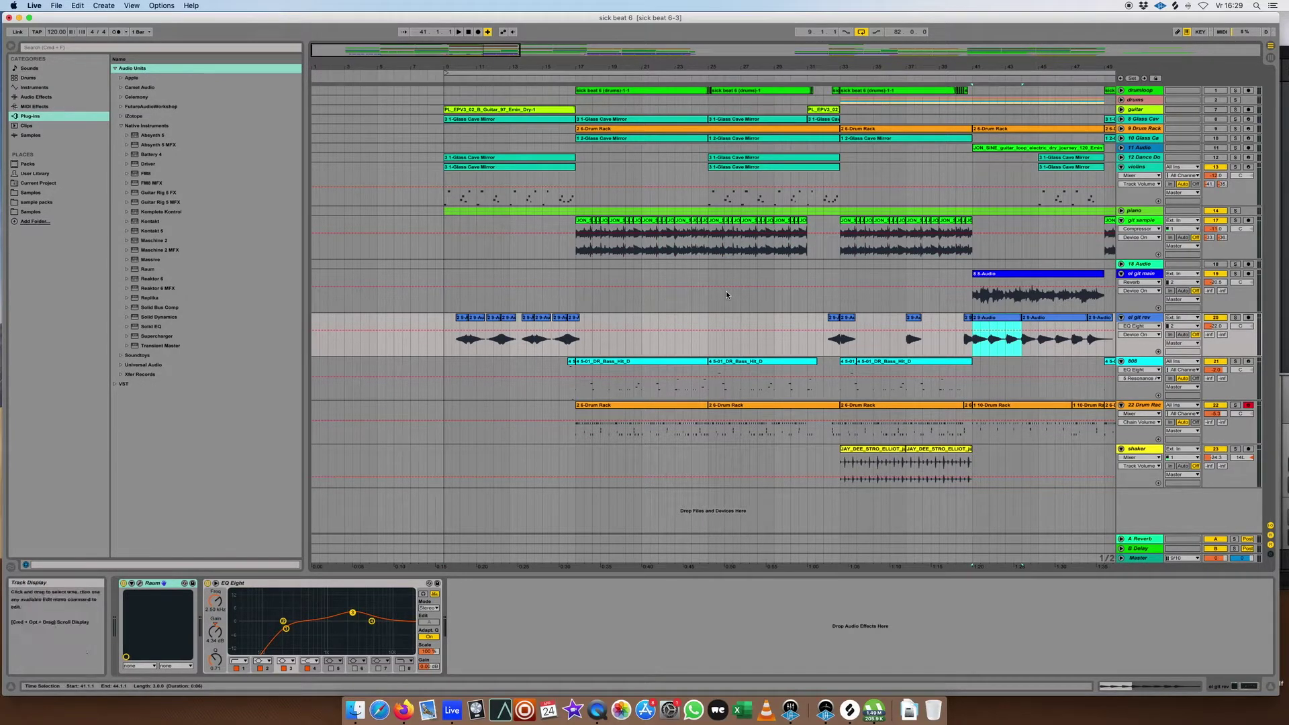
pyautogui.click(1121, 211)
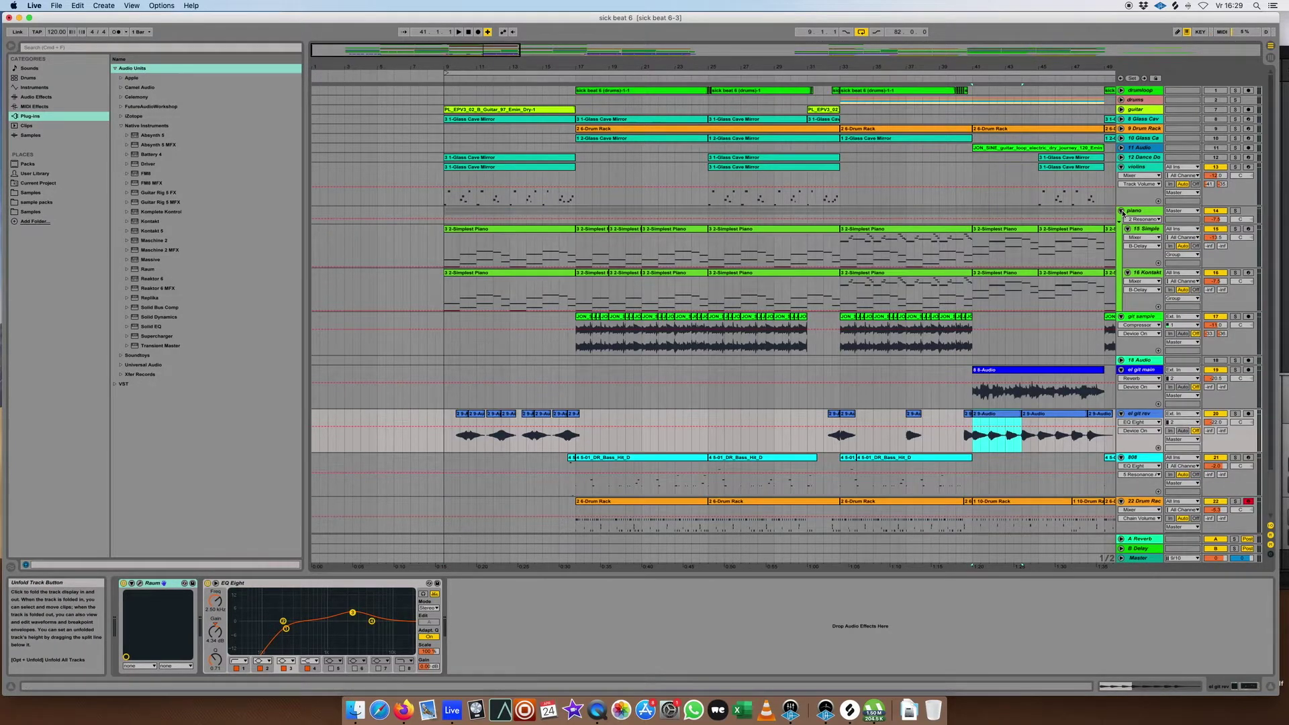
pyautogui.click(1121, 211)
# Select the whole loop range and play the full arrangement from bar 9.
pyautogui.click(463, 71)
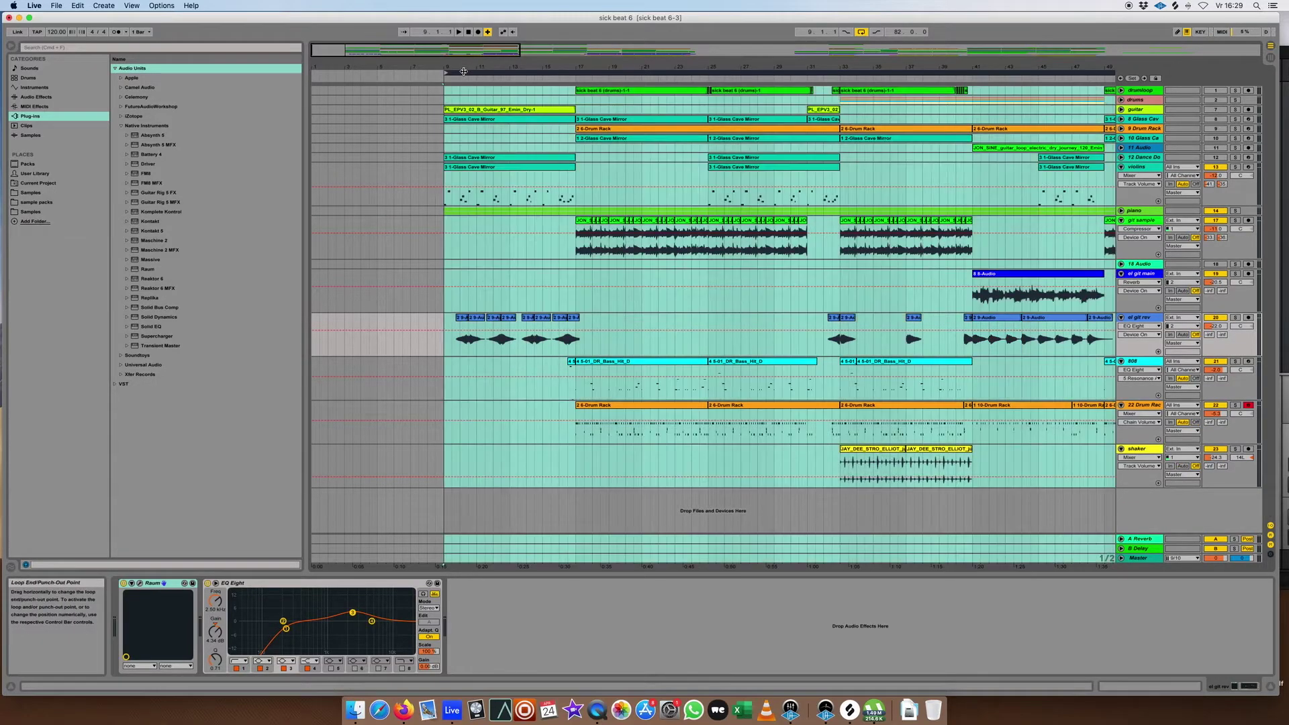
pyautogui.press('space')
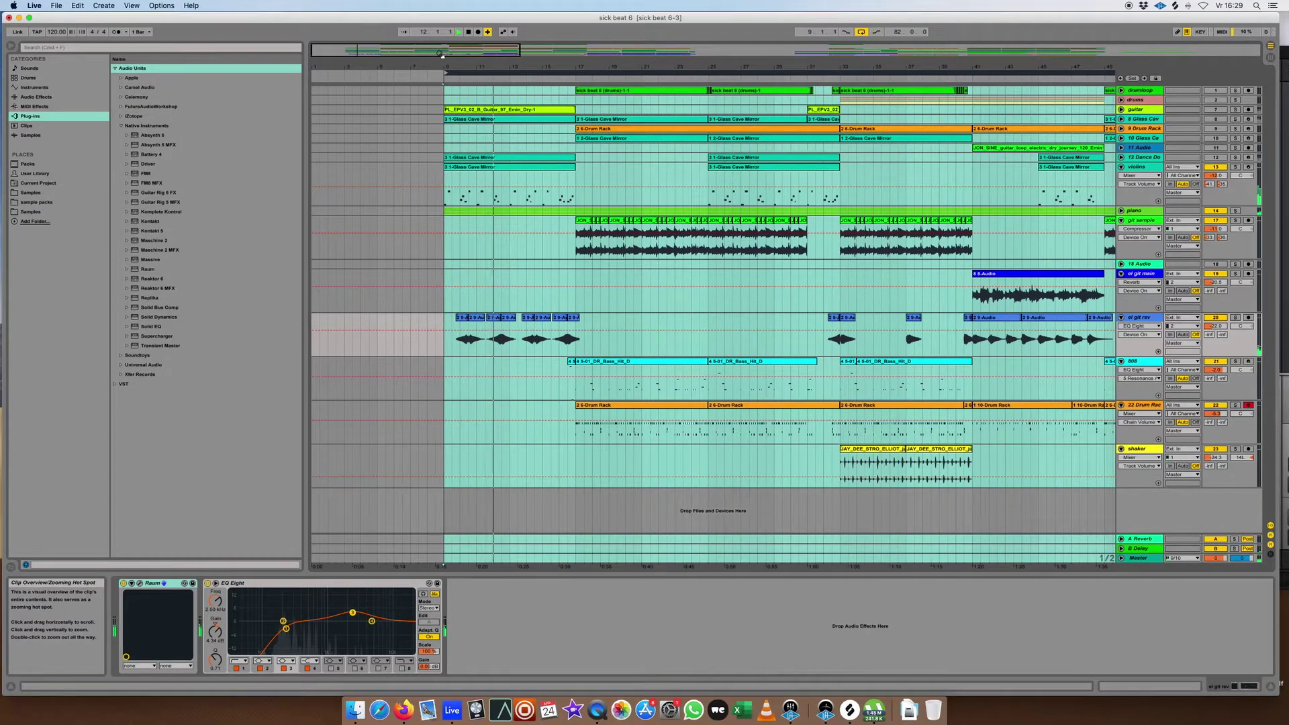
pyautogui.moveTo(440, 53); pyautogui.dragTo(440, 10)
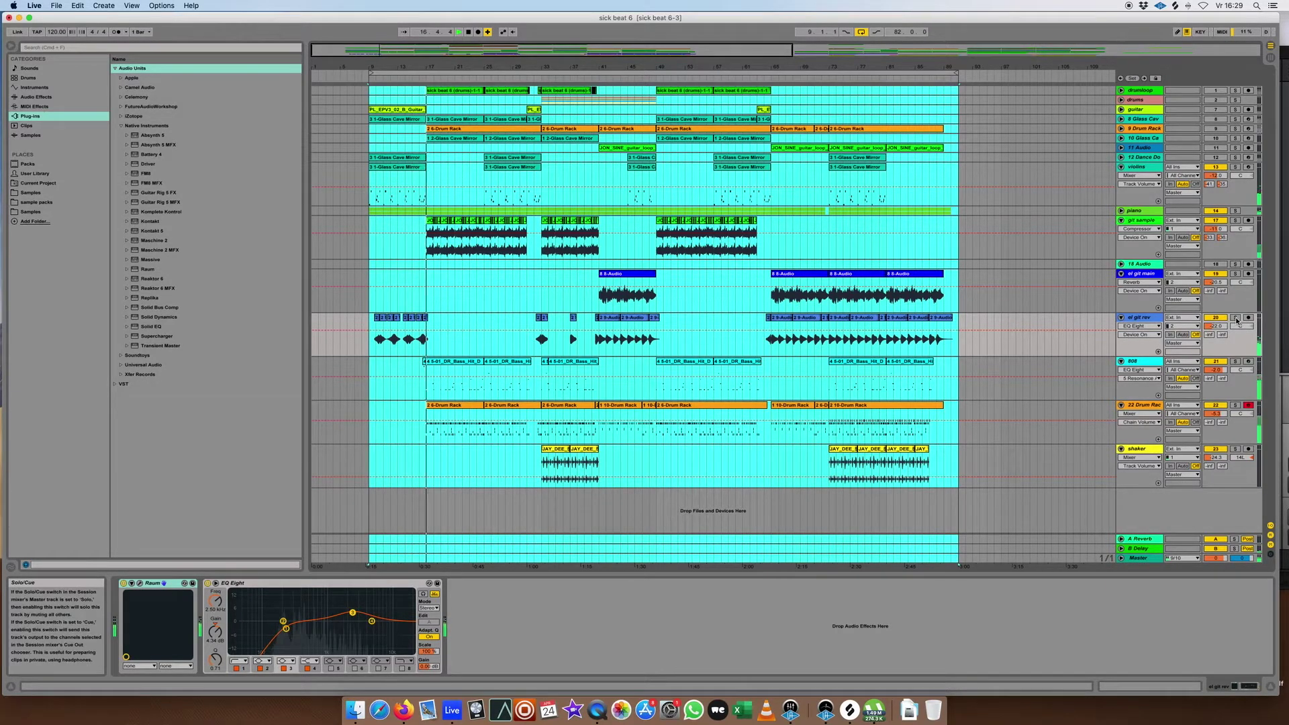
pyautogui.moveTo(375, 47); pyautogui.dragTo(376, 75)
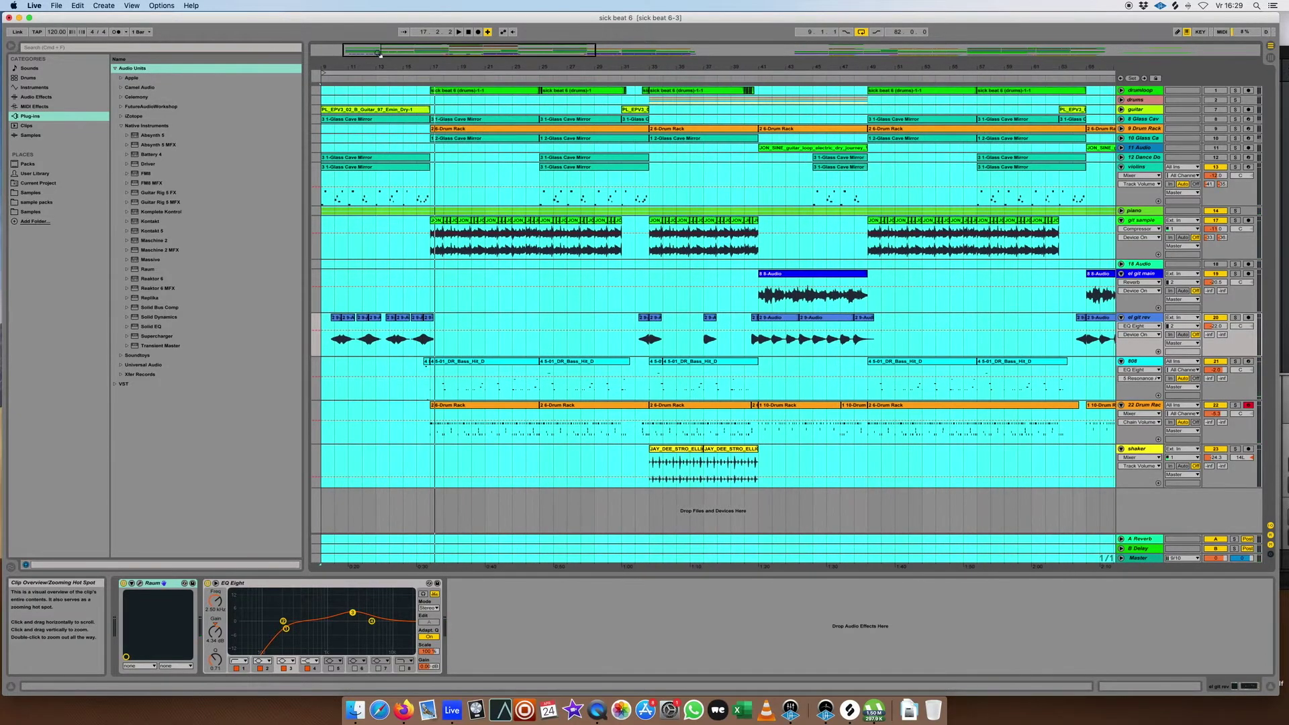
# Select the el git rev clip at bar 41 and look over the later sections of the arrangement.
pyautogui.click(783, 322)
pyautogui.moveTo(459, 51); pyautogui.dragTo(459, 48)
pyautogui.hscroll(5, 797, 308)
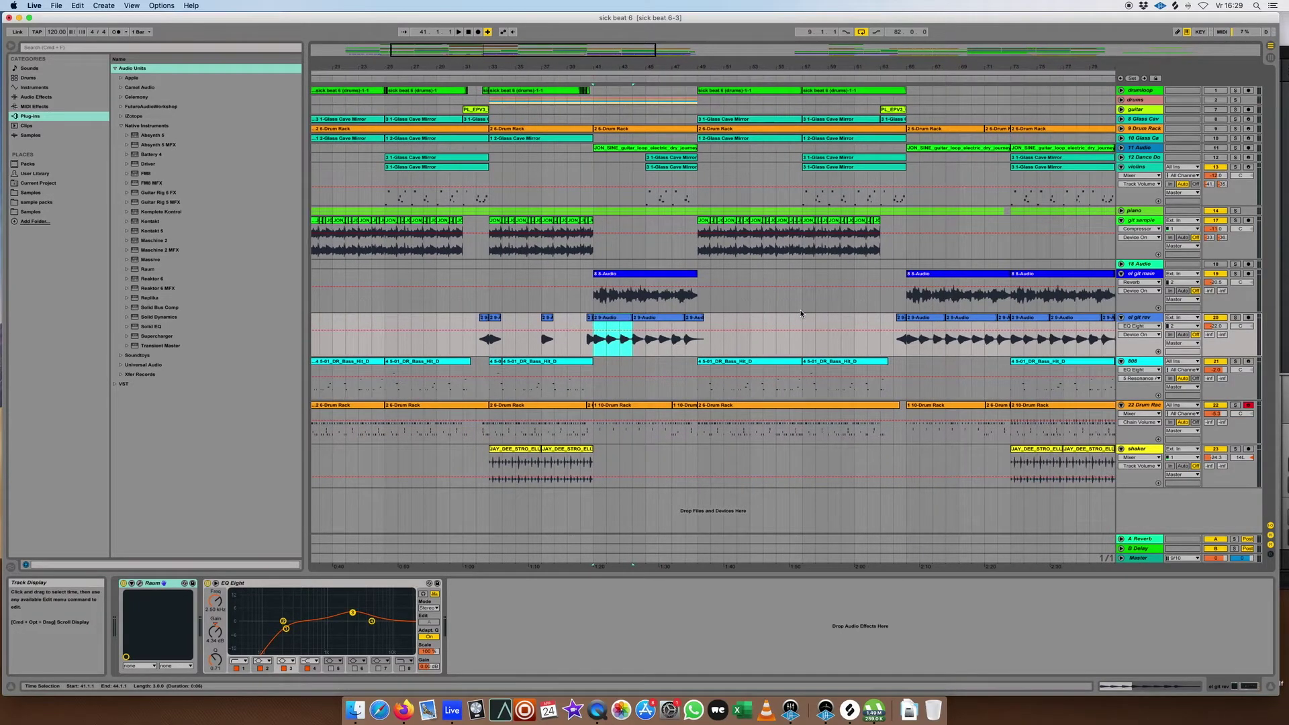
pyautogui.hscroll(3, 797, 309)
pyautogui.moveTo(536, 52); pyautogui.dragTo(536, 52)
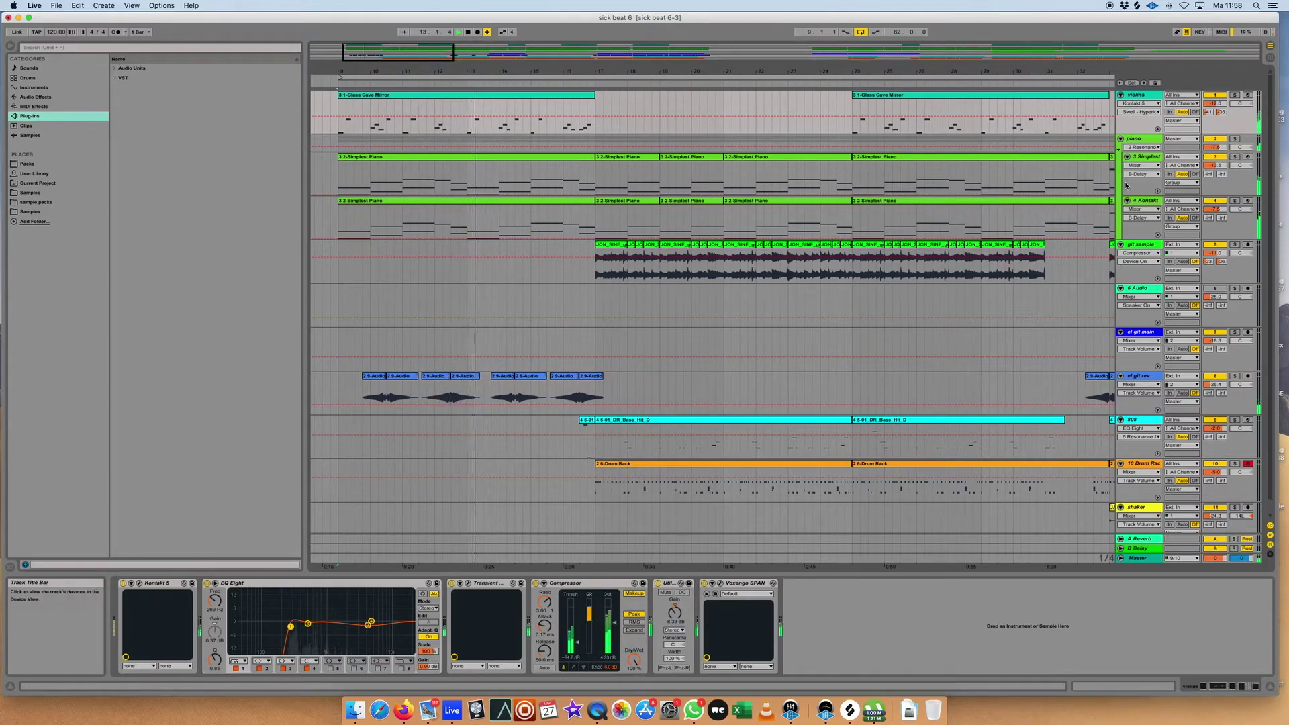
# Fold and unfold the piano group, and follow the playing arrangement up to the electric guitar section at bar 41.
pyautogui.click(1120, 139)
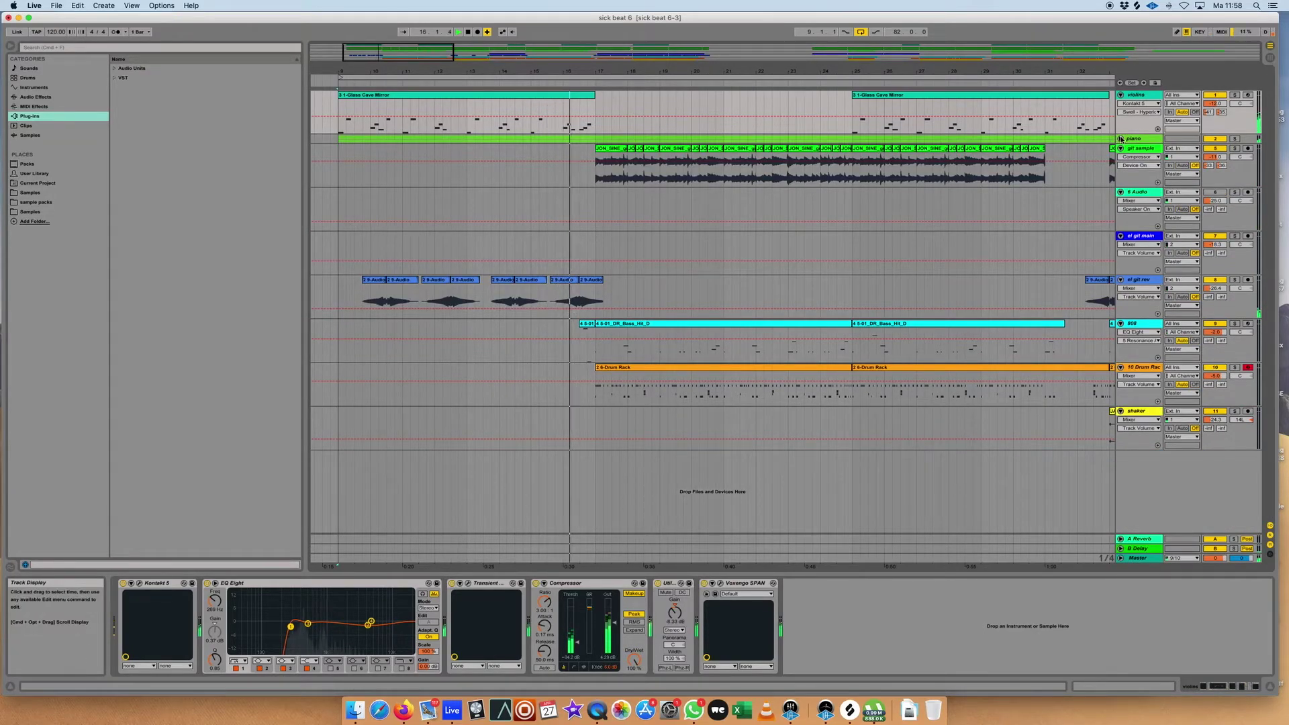
pyautogui.click(1120, 139)
pyautogui.hscroll(3, 1067, 189)
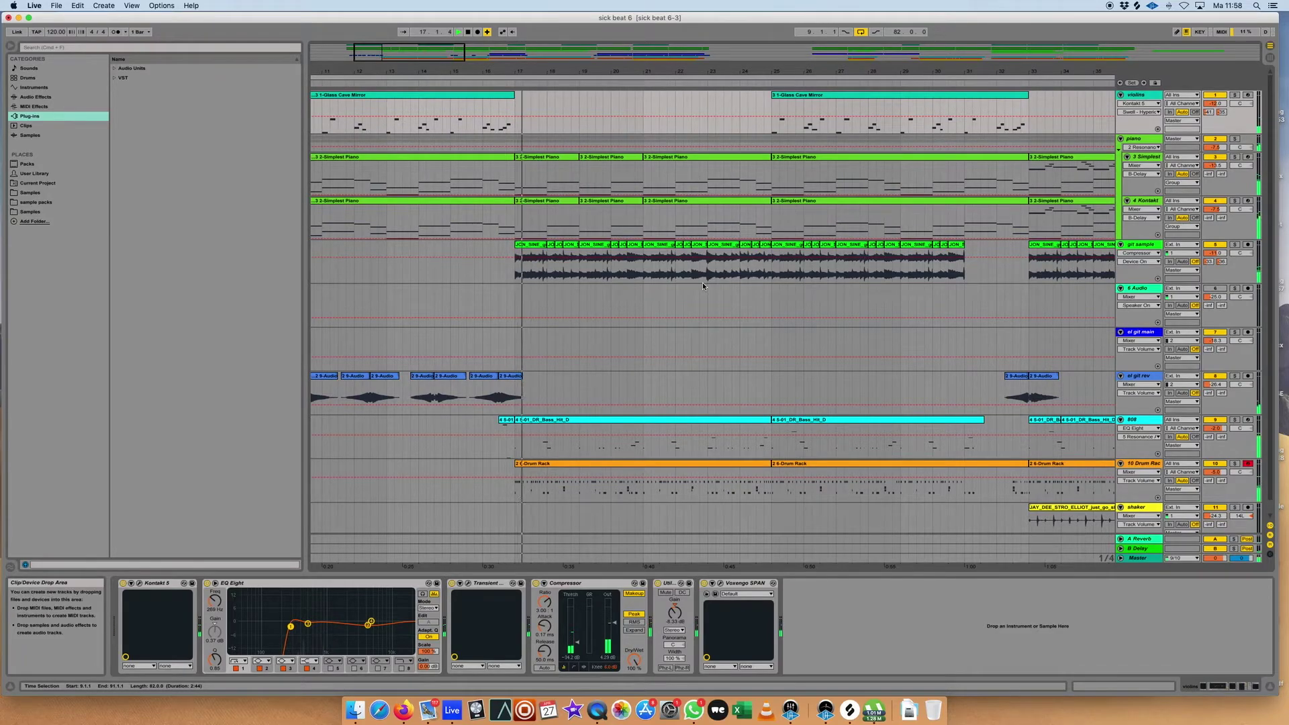
pyautogui.scroll(-1, 702, 282)
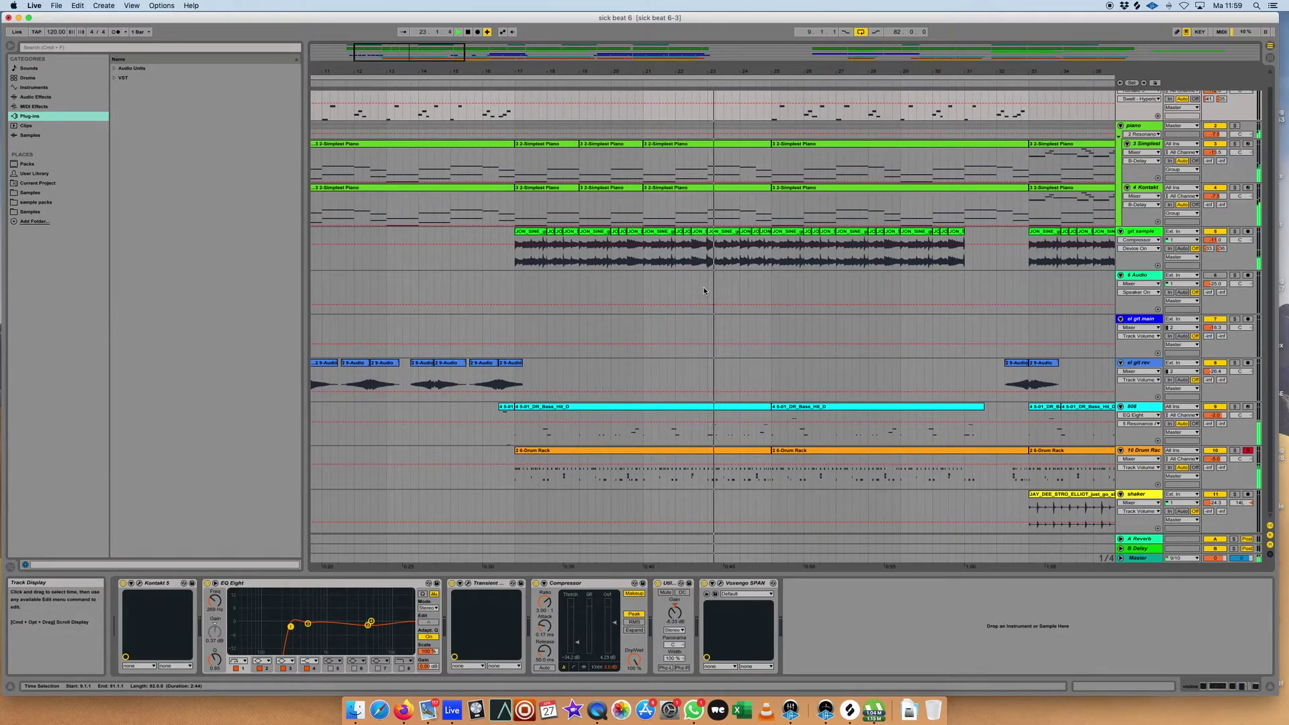
pyautogui.hscroll(8, 709, 290)
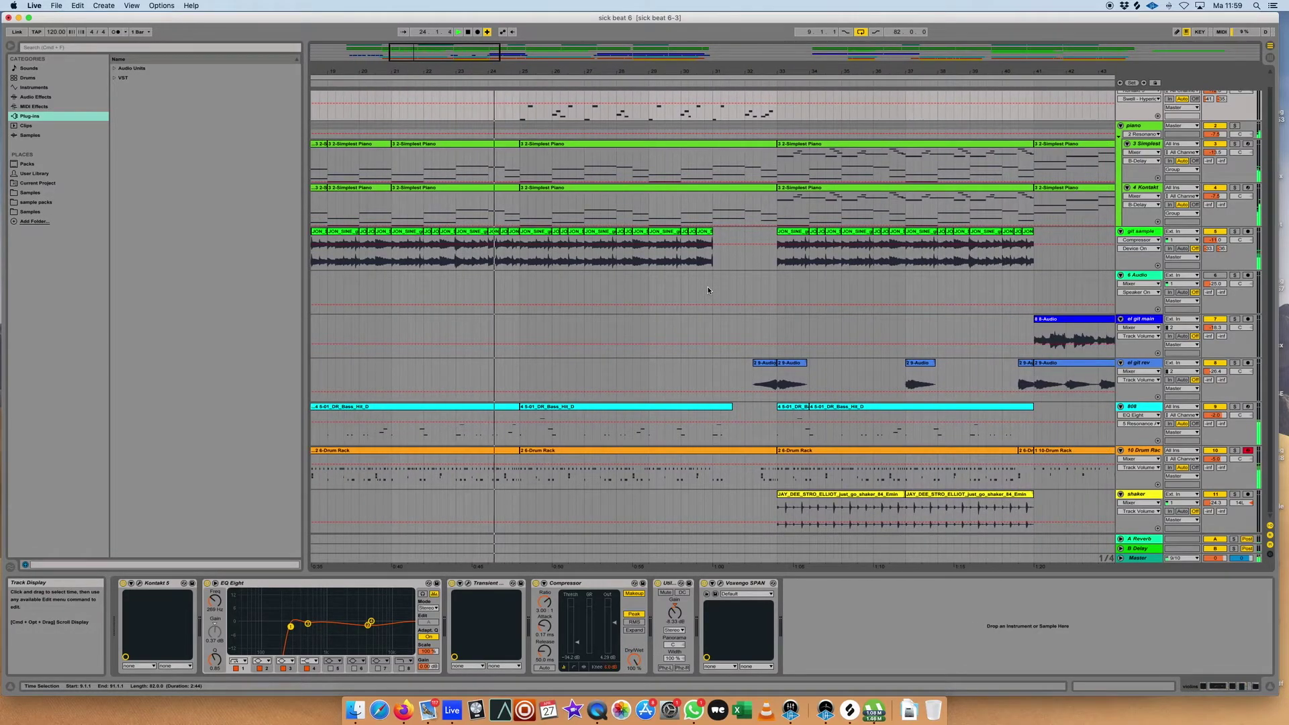
pyautogui.scroll(1, 708, 290)
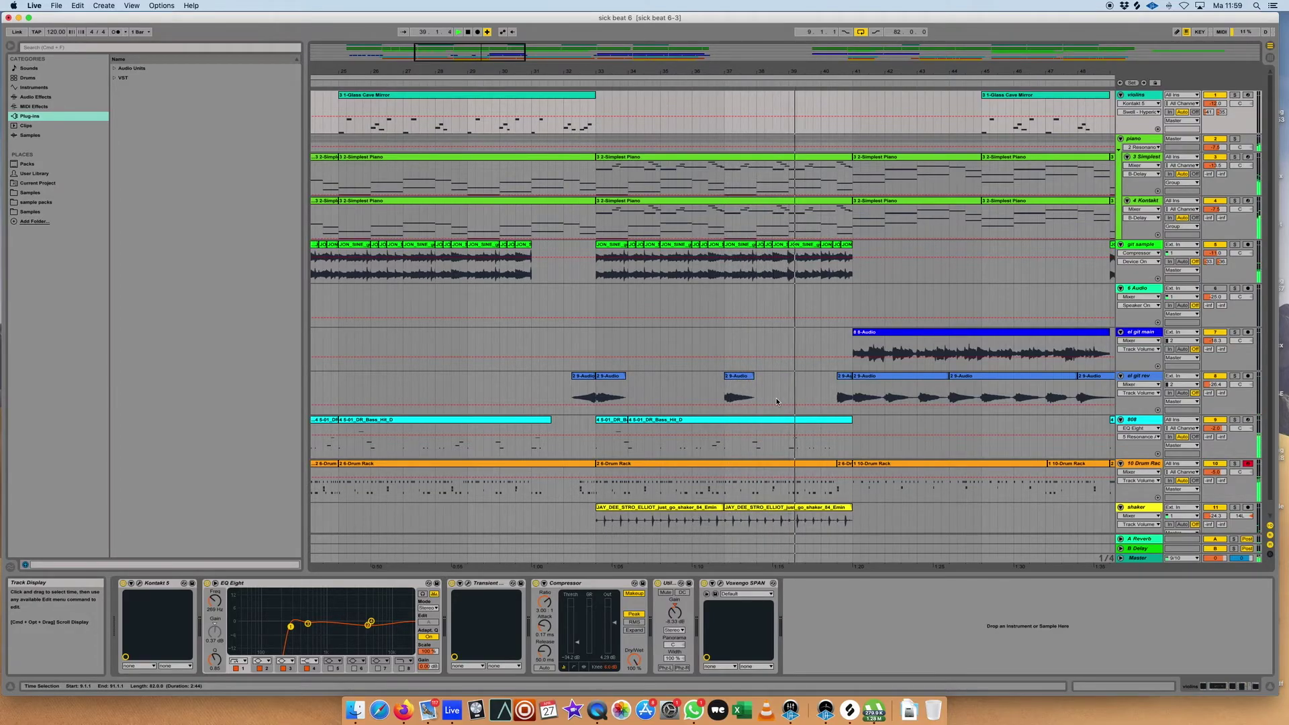
pyautogui.hscroll(5, 785, 398)
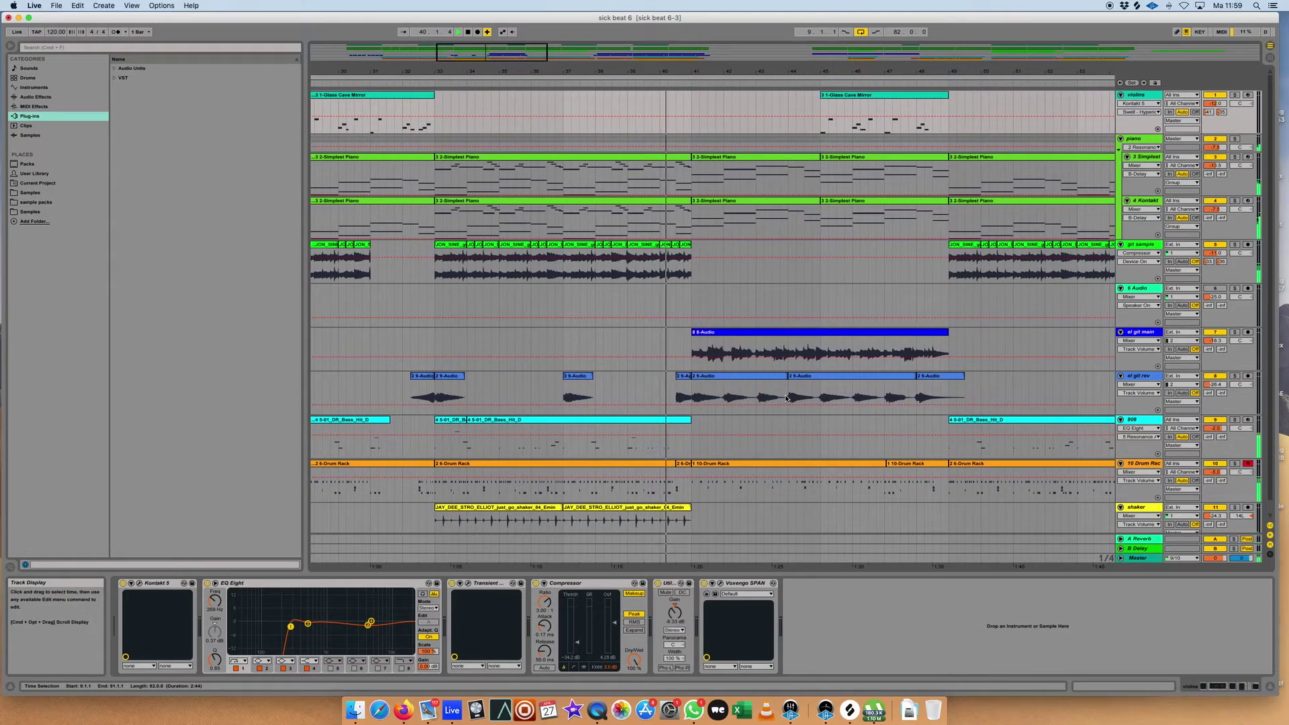